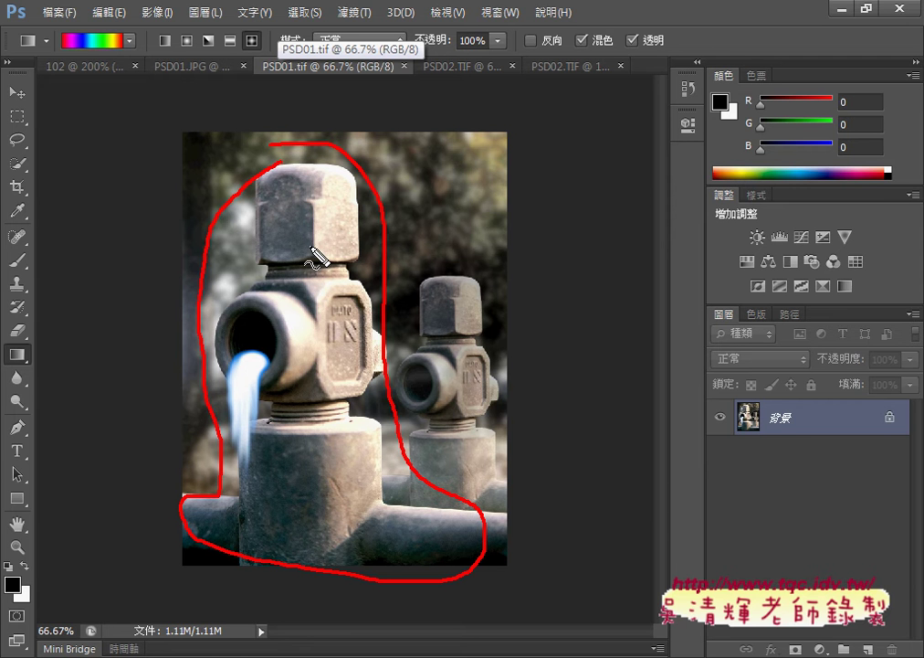
mouse_move(418, 206)
mouse_down()
mouse_move(457, 143)
mouse_move(509, 169)
mouse_move(450, 222)
mouse_up()
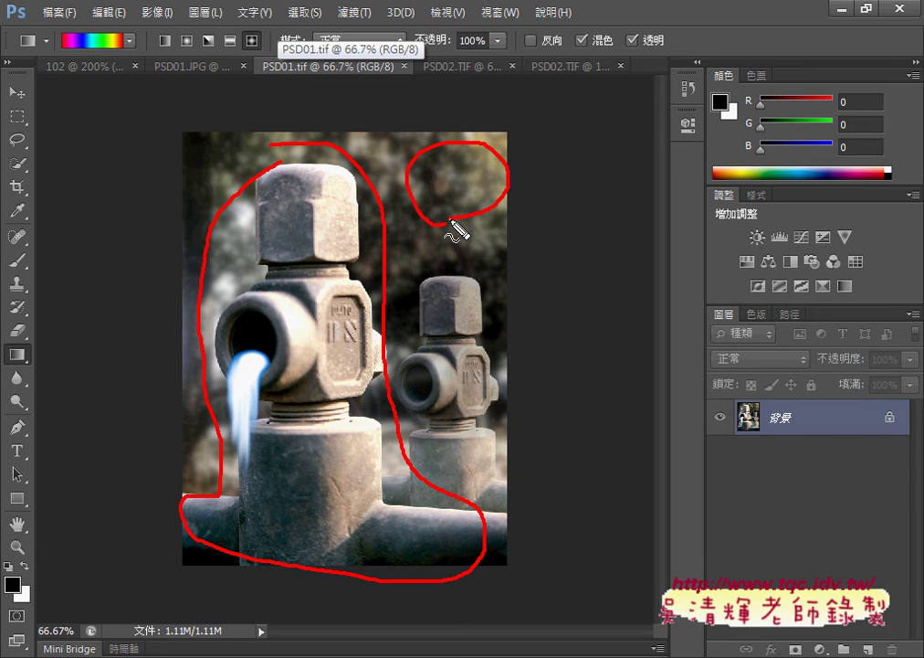
drag(427, 179, 497, 191)
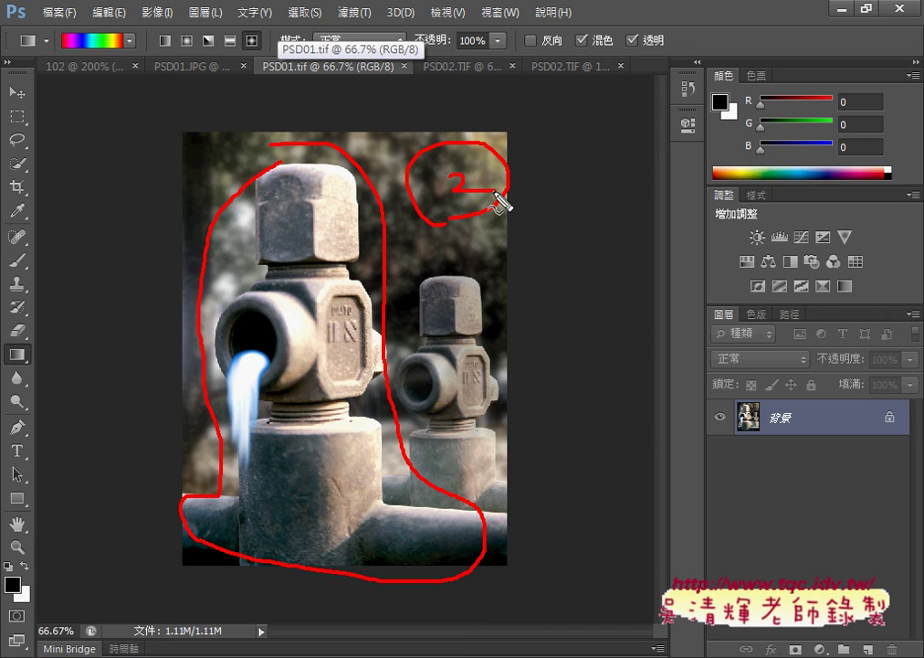
drag(319, 227, 321, 263)
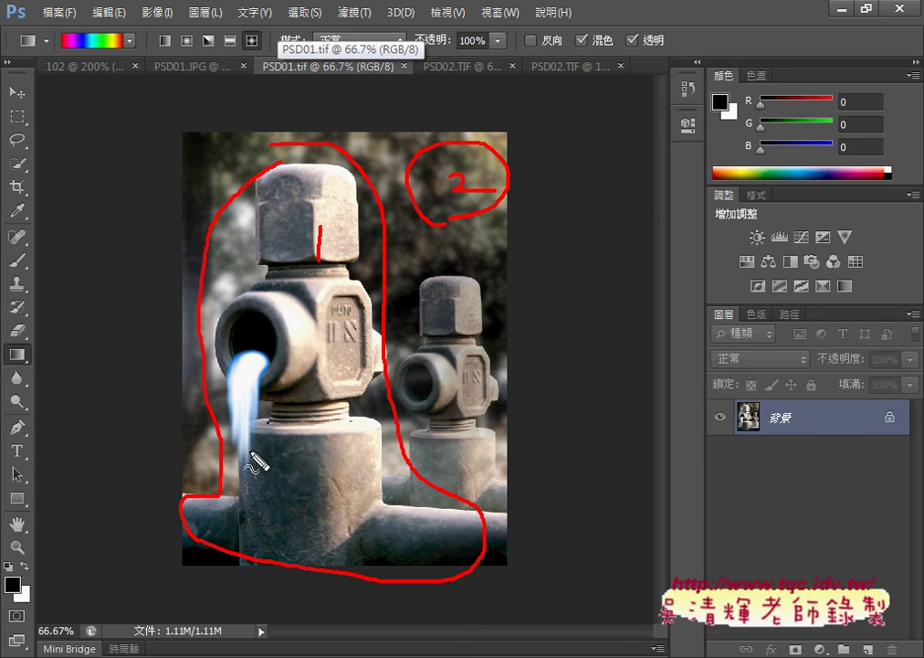
mouse_move(267, 347)
mouse_down()
mouse_move(234, 344)
mouse_move(267, 450)
mouse_up()
mouse_move(241, 376)
mouse_down()
mouse_move(258, 377)
mouse_move(248, 409)
mouse_up()
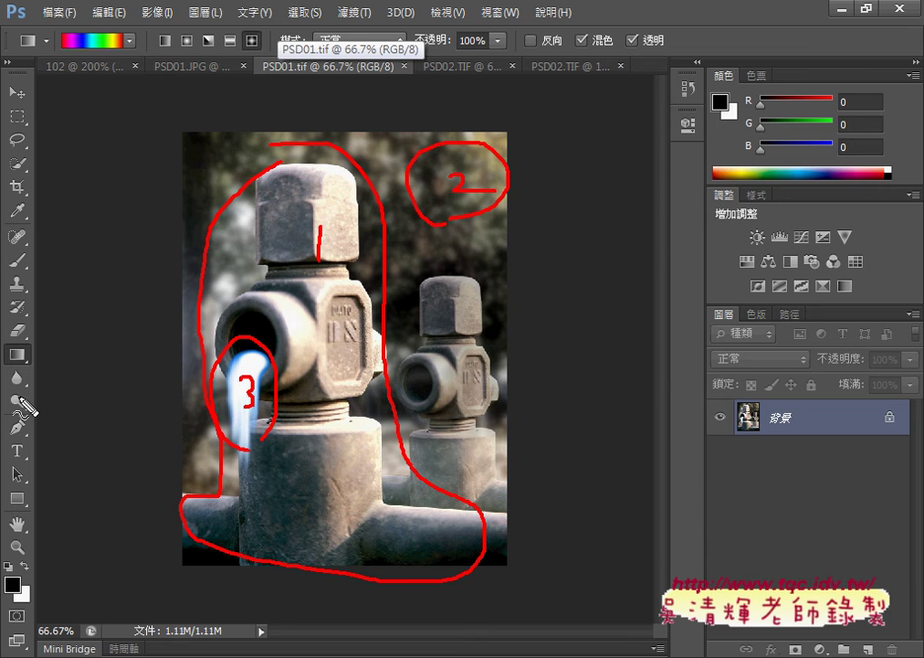
drag(9, 370, 24, 392)
key(Escape)
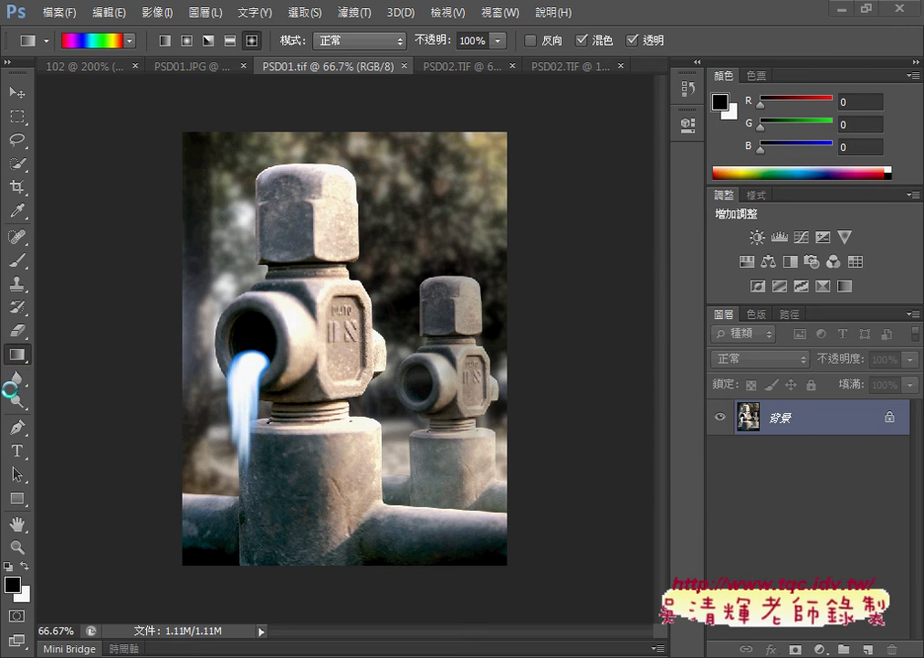
- Choose the Smudge tool (指尖工具) for the faucet image PSD01.tif
click(20, 385)
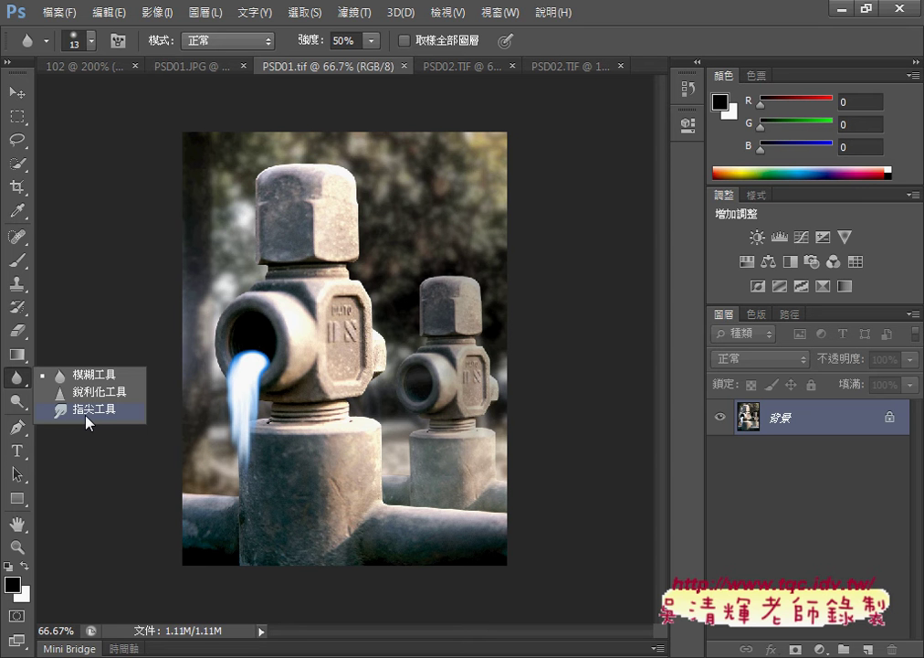
click(87, 416)
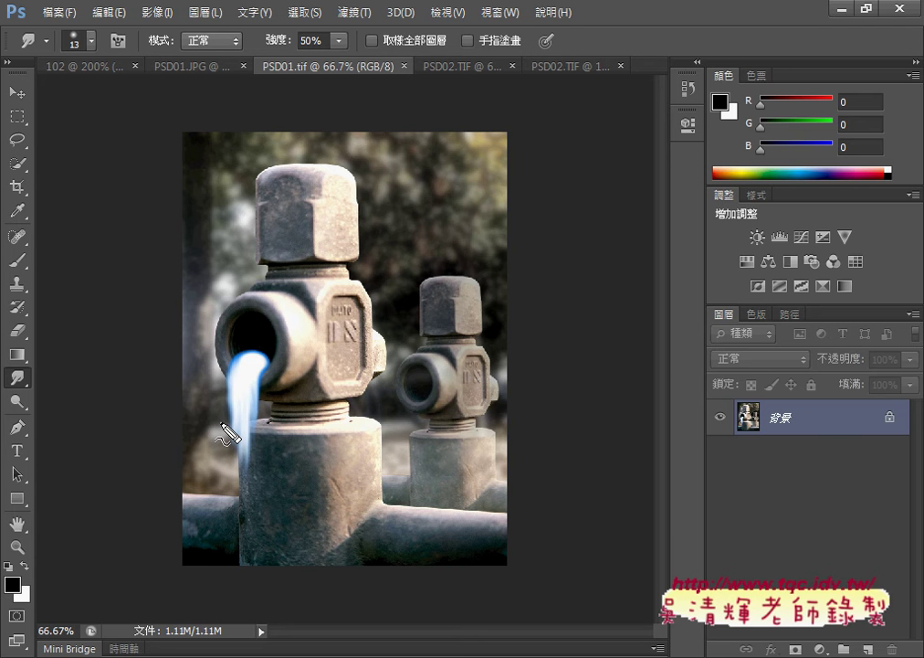
mouse_move(188, 554)
mouse_down()
mouse_move(238, 448)
mouse_move(270, 164)
mouse_move(370, 192)
mouse_move(385, 447)
mouse_move(452, 556)
mouse_move(262, 561)
mouse_move(471, 517)
mouse_move(384, 426)
mouse_move(433, 275)
mouse_move(511, 299)
mouse_move(427, 512)
mouse_up()
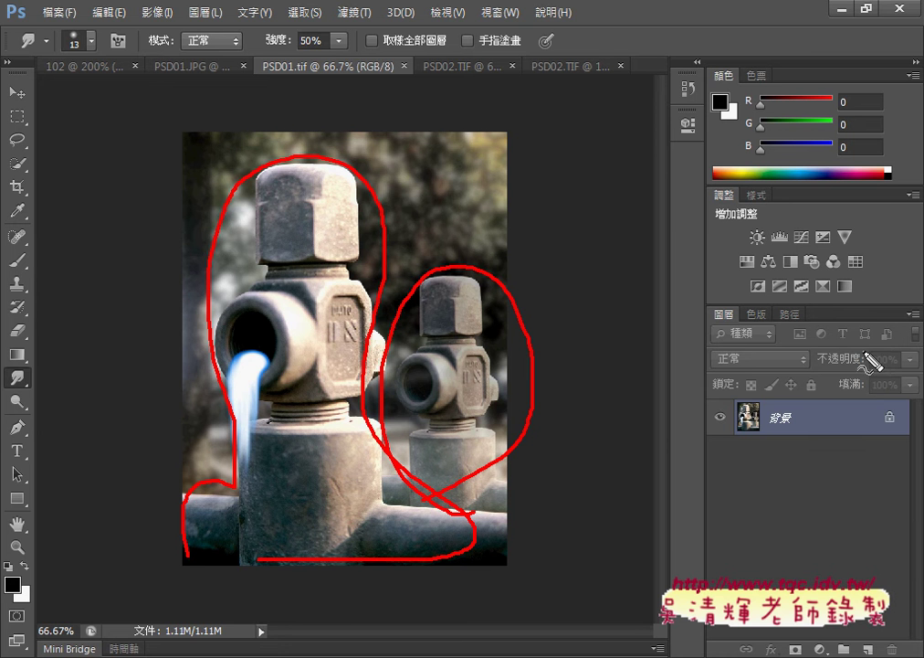
mouse_move(884, 368)
mouse_down()
mouse_move(836, 346)
mouse_move(902, 341)
mouse_move(878, 370)
mouse_up()
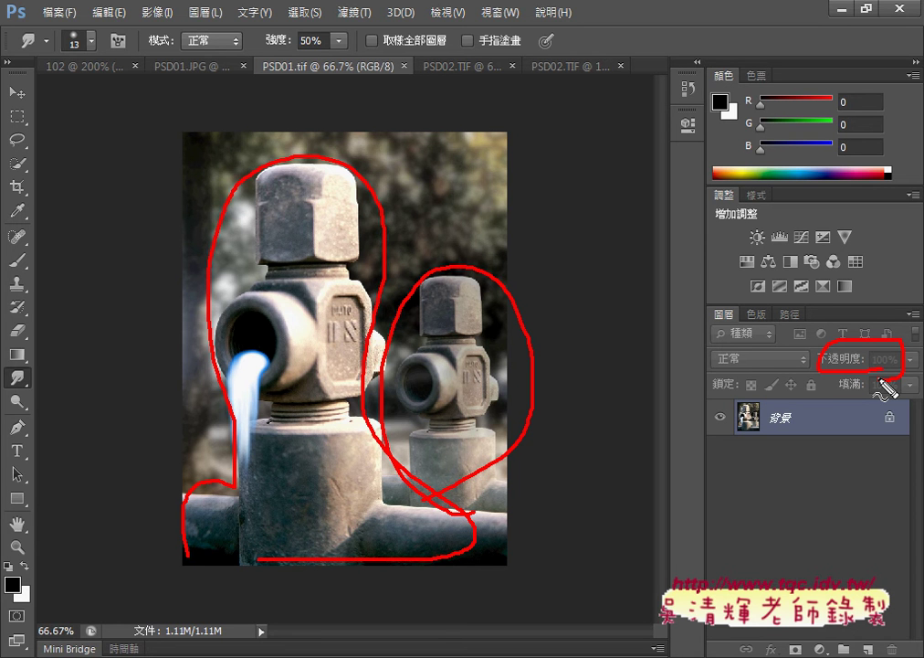
key(Escape)
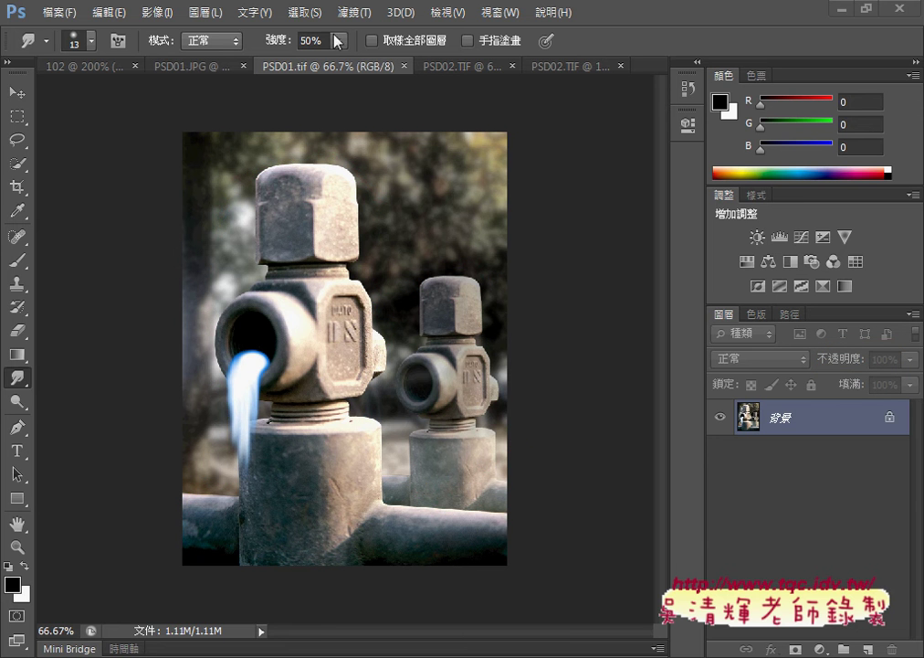
- Display the duck reference image PSD02.TIF and examine the duck's eyes and tail, the water and the white arc
click(449, 68)
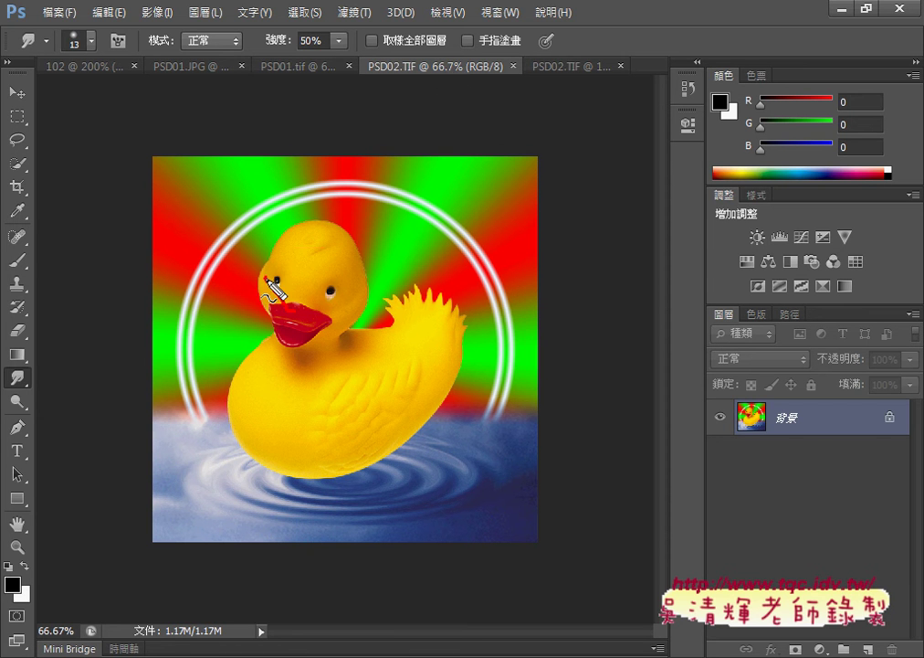
mouse_move(271, 285)
mouse_down()
mouse_move(323, 255)
mouse_move(355, 301)
mouse_up()
mouse_move(438, 347)
mouse_down()
mouse_move(438, 273)
mouse_move(441, 349)
mouse_move(466, 343)
mouse_up()
drag(148, 416, 142, 530)
mouse_move(168, 399)
mouse_down()
mouse_move(528, 409)
mouse_move(539, 504)
mouse_up()
drag(274, 539, 522, 540)
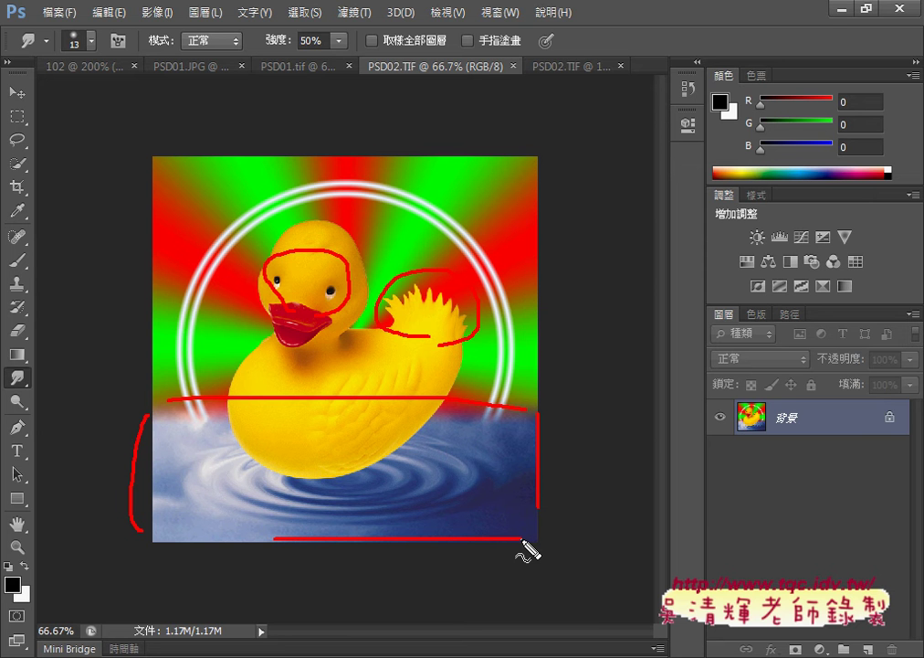
mouse_move(190, 380)
mouse_down()
mouse_move(200, 249)
mouse_move(417, 187)
mouse_move(481, 276)
mouse_move(485, 320)
mouse_up()
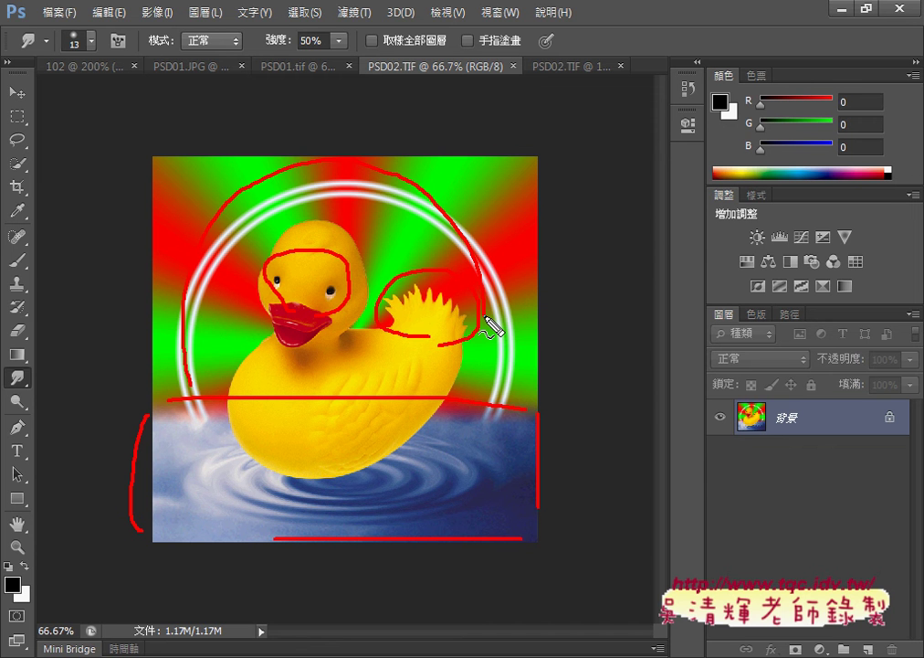
key(Escape)
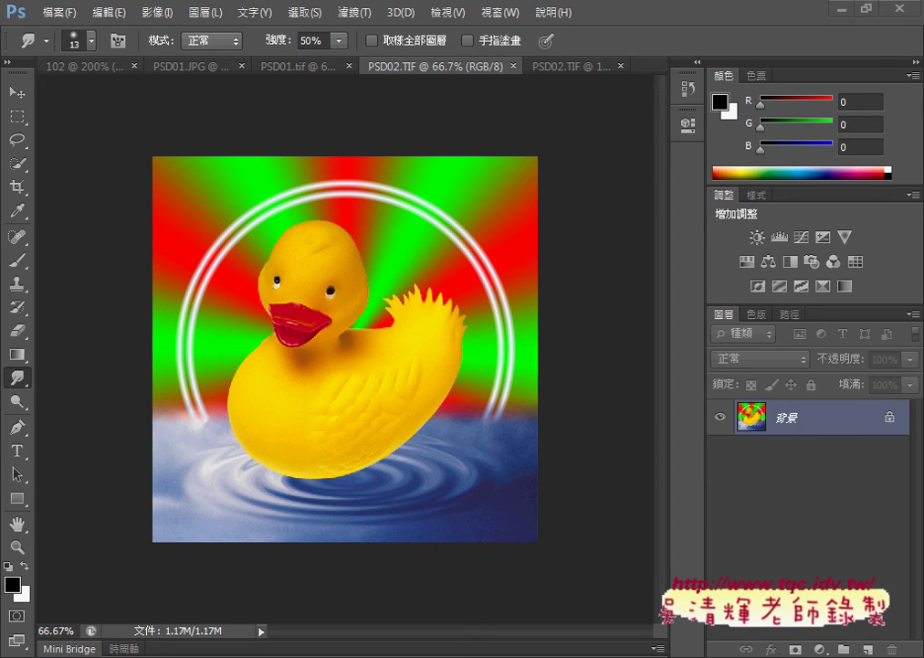
- Switch to the exam PDF in the browser and find the 旋轉效果 filter instruction for the duck task's 背景 layer
key(alt+Tab)
scroll(358, 422, down, 5)
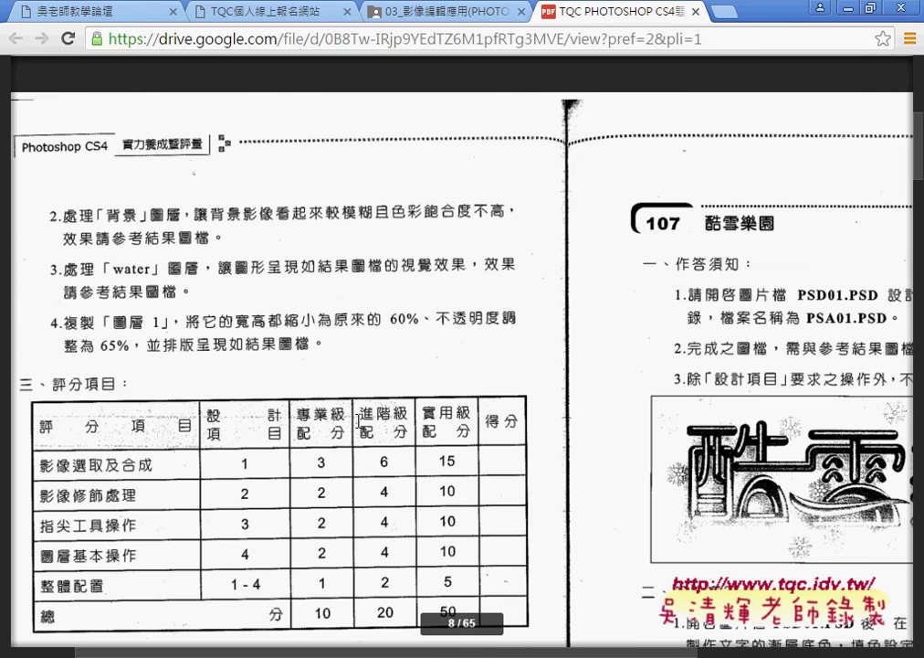
scroll(358, 423, down, 20)
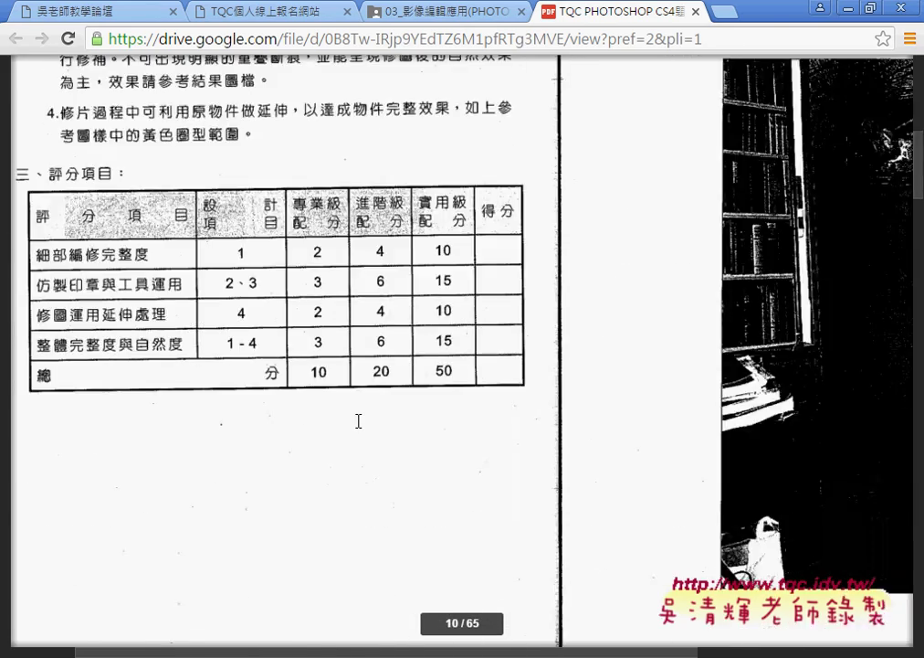
scroll(358, 421, down, 20)
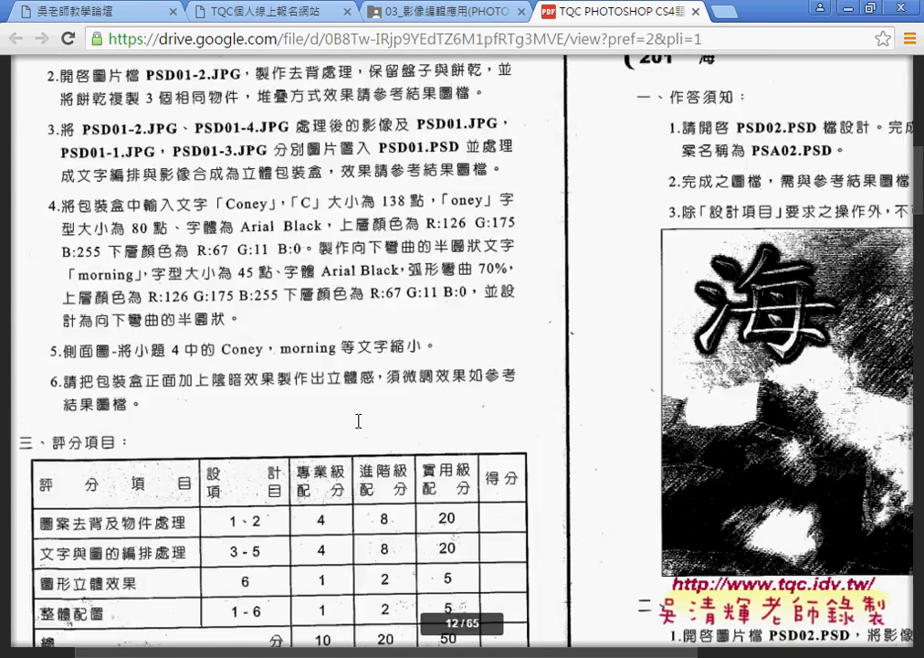
scroll(358, 421, down, 5)
scroll(358, 421, down, 10)
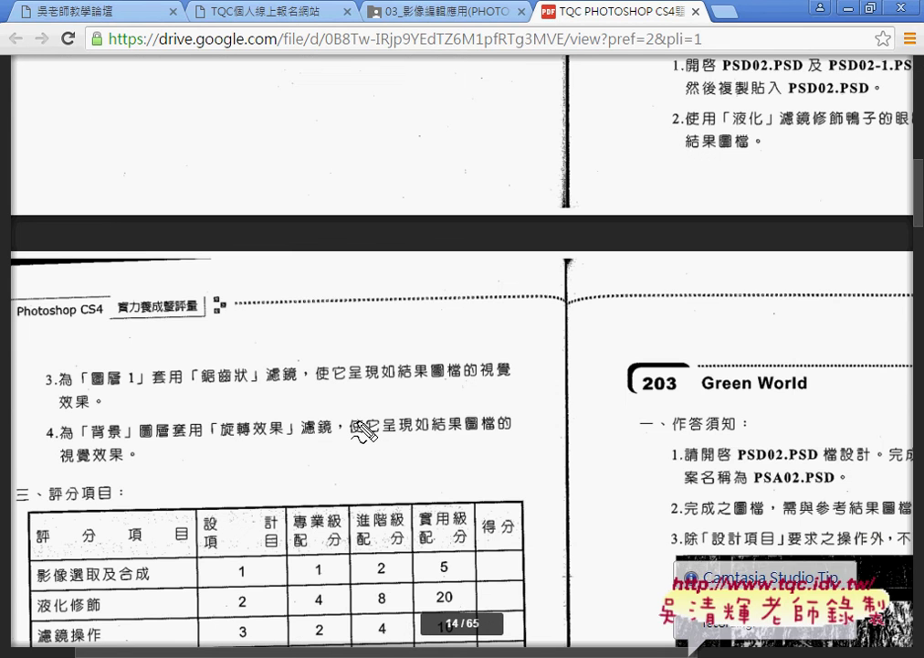
drag(224, 439, 329, 436)
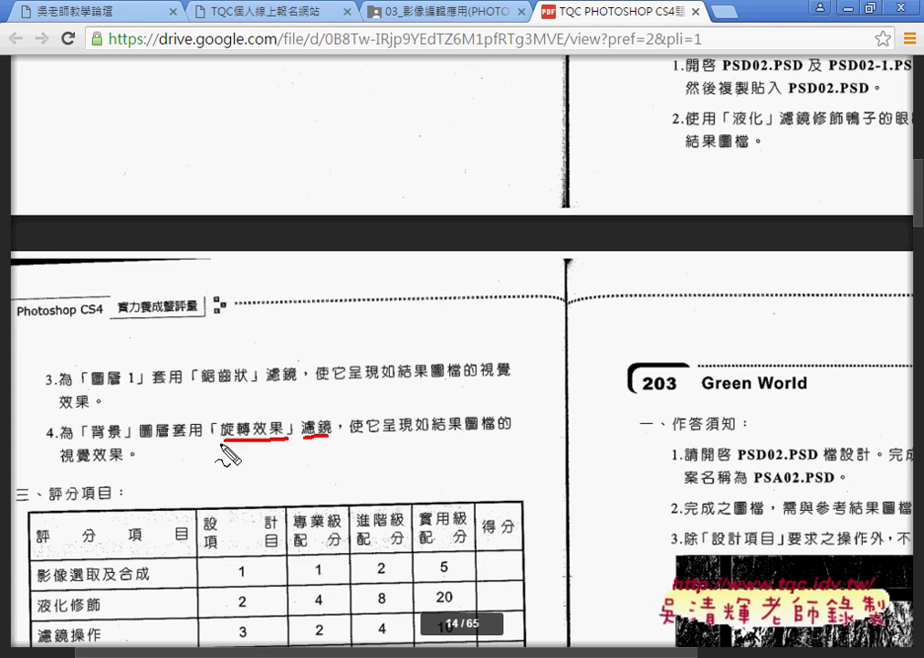
mouse_move(222, 439)
mouse_down()
mouse_move(225, 418)
mouse_move(260, 408)
mouse_move(283, 442)
mouse_up()
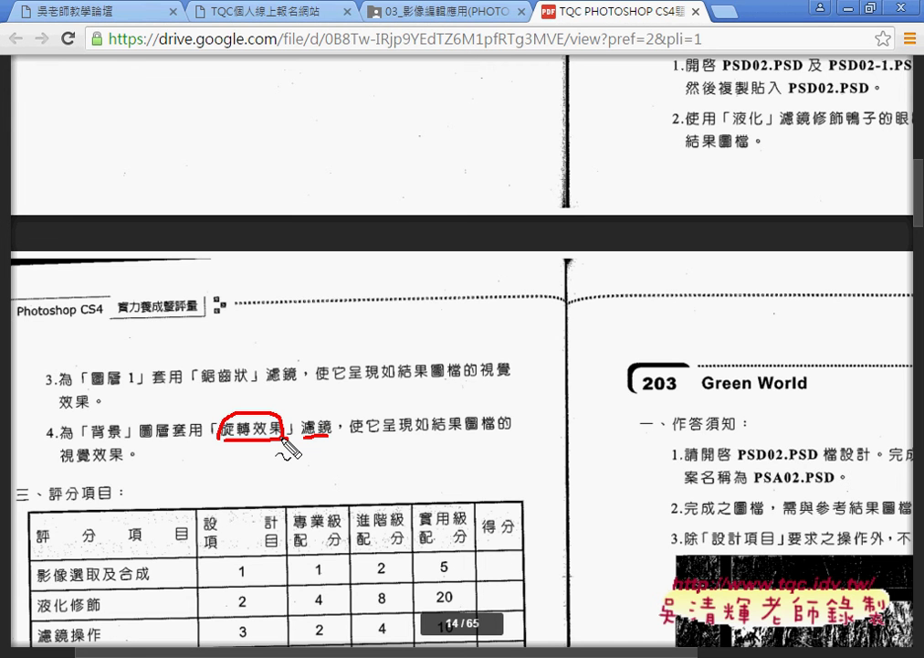
key(Escape)
- Find task 204 漩渦 in the exam PDF, then display its Turn reference image PSD02.TIF in Photoshop
scroll(282, 439, down, 12)
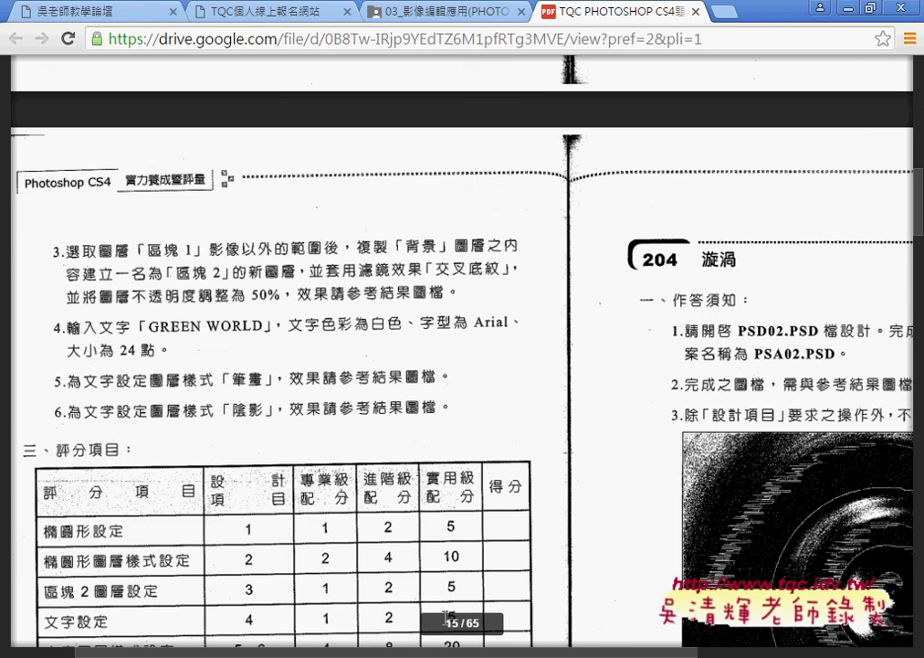
scroll(439, 502, right, 5)
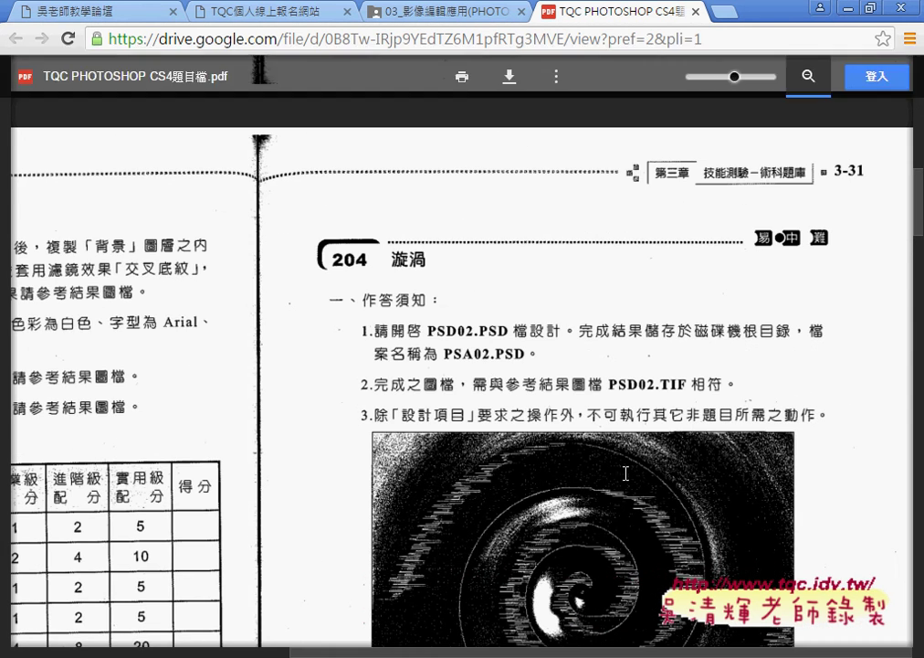
scroll(626, 471, down, 3)
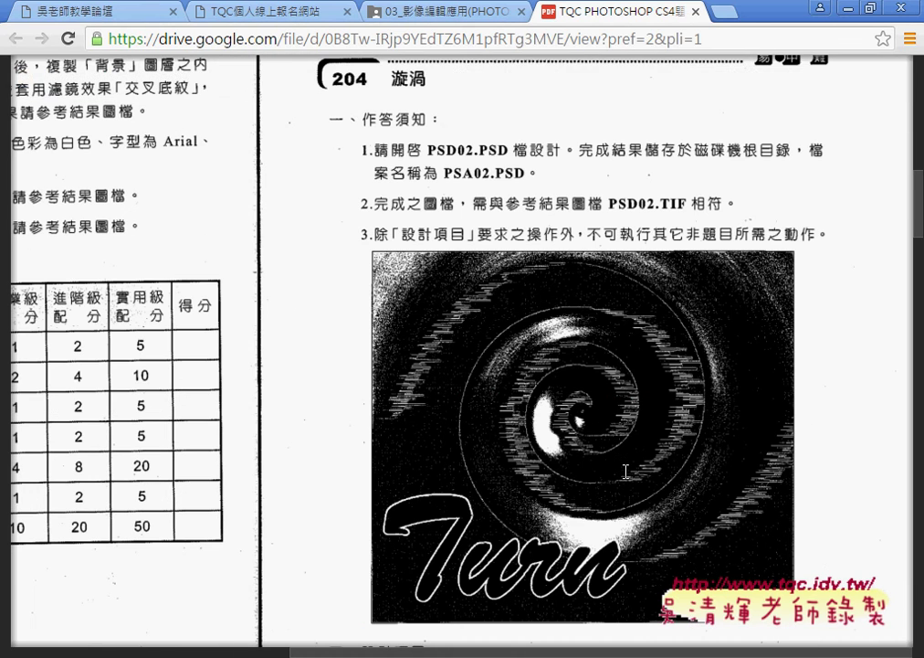
key(alt+Tab)
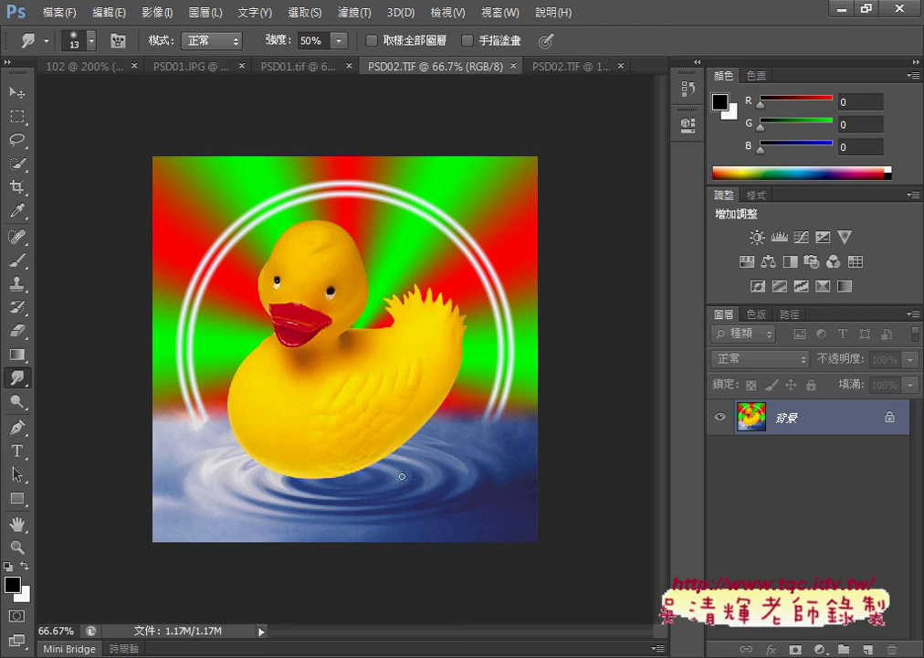
click(587, 67)
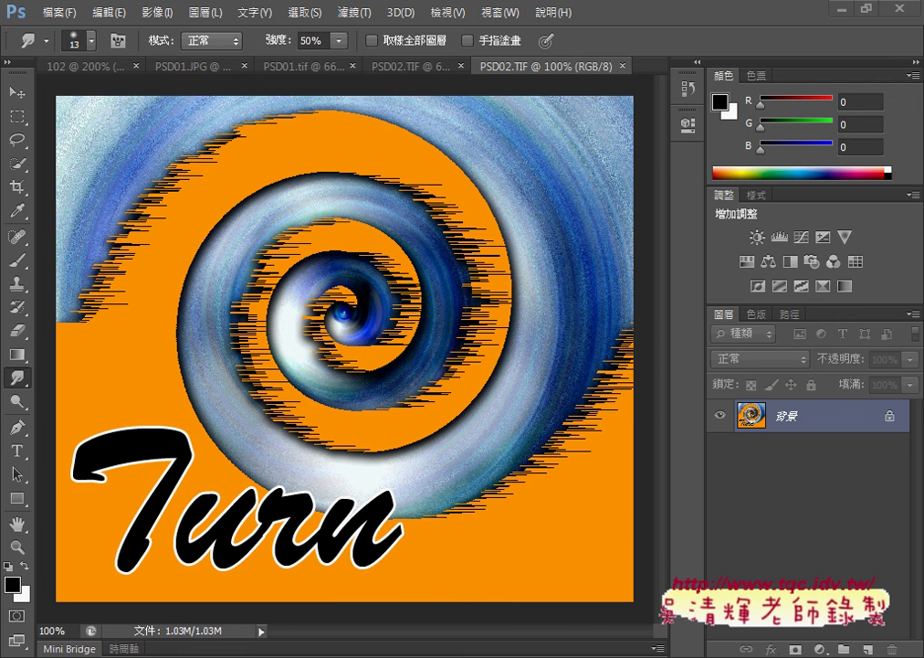
- Read design items 1 to 3 of task 204 in the browser PDF, then examine the wind streaks in Photoshop's Turn image
key(alt+Tab)
scroll(463, 284, down, 3)
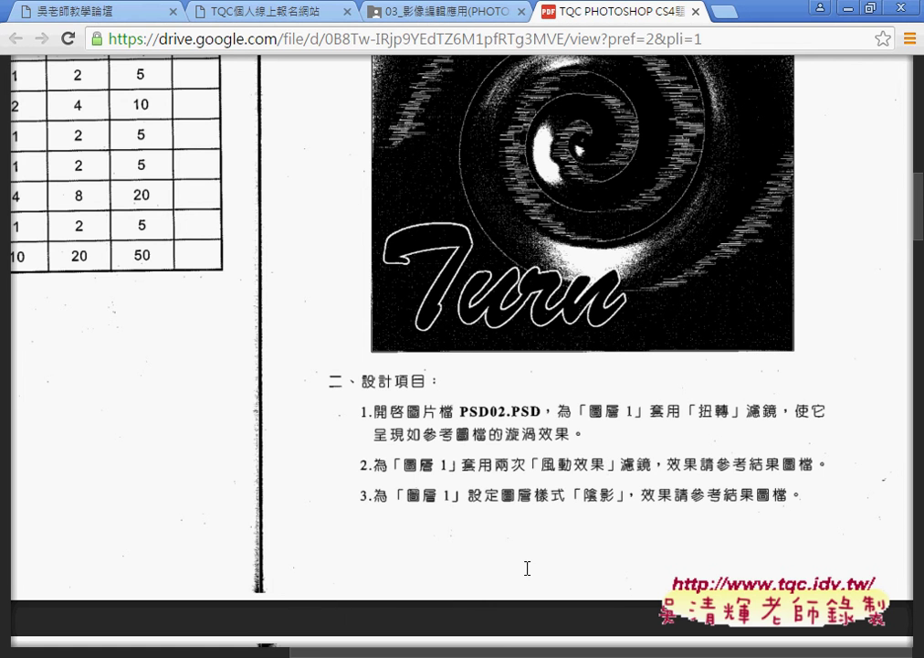
click(328, 647)
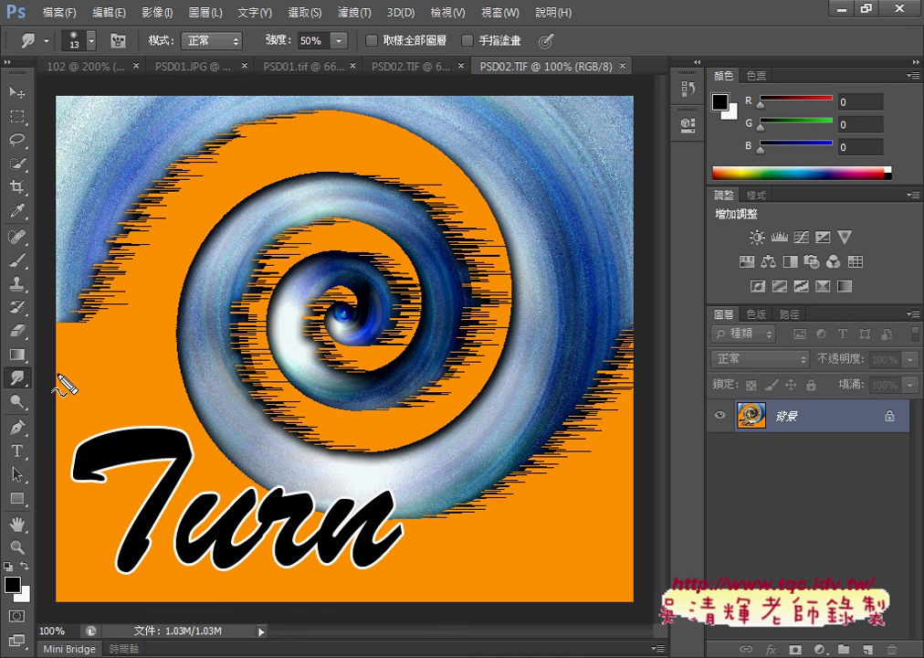
mouse_move(57, 374)
mouse_down()
mouse_move(165, 378)
mouse_move(146, 395)
mouse_up()
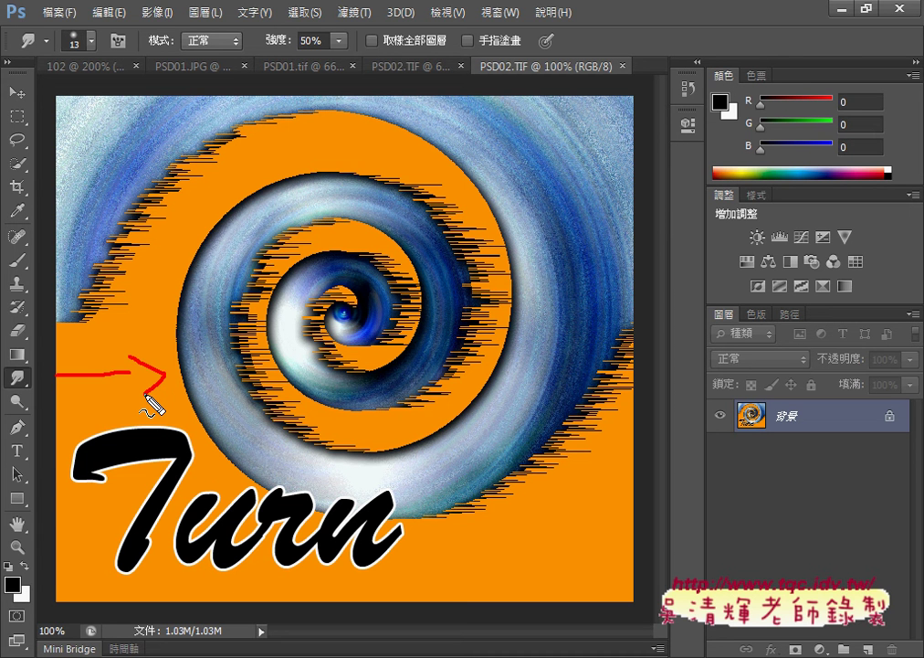
key(Escape)
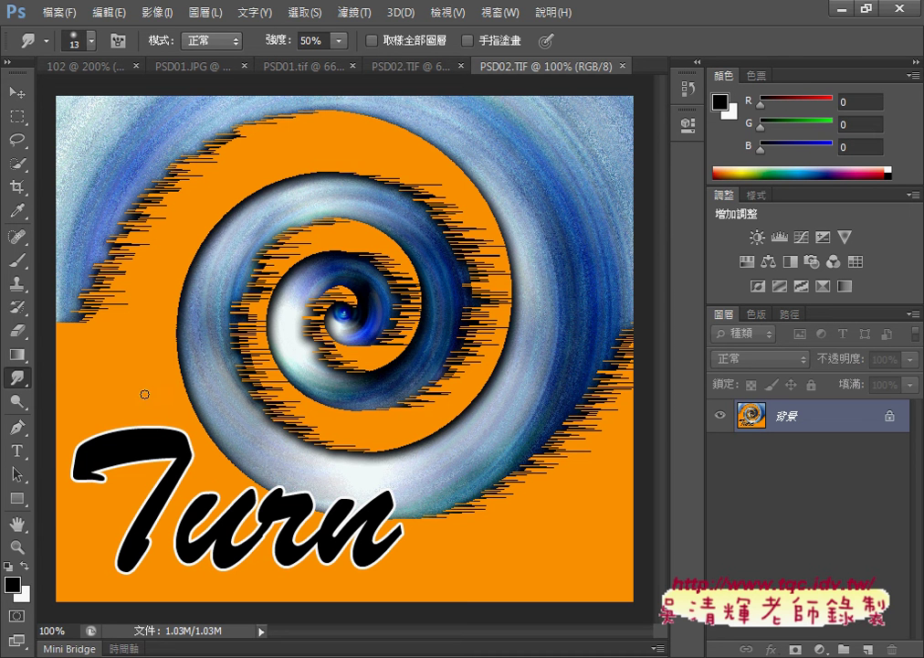
- Recheck the 圖層 1 filter and 陰影 layer style requirements in the browser PDF and compare them with the Turn image in Photoshop
key(alt+Tab)
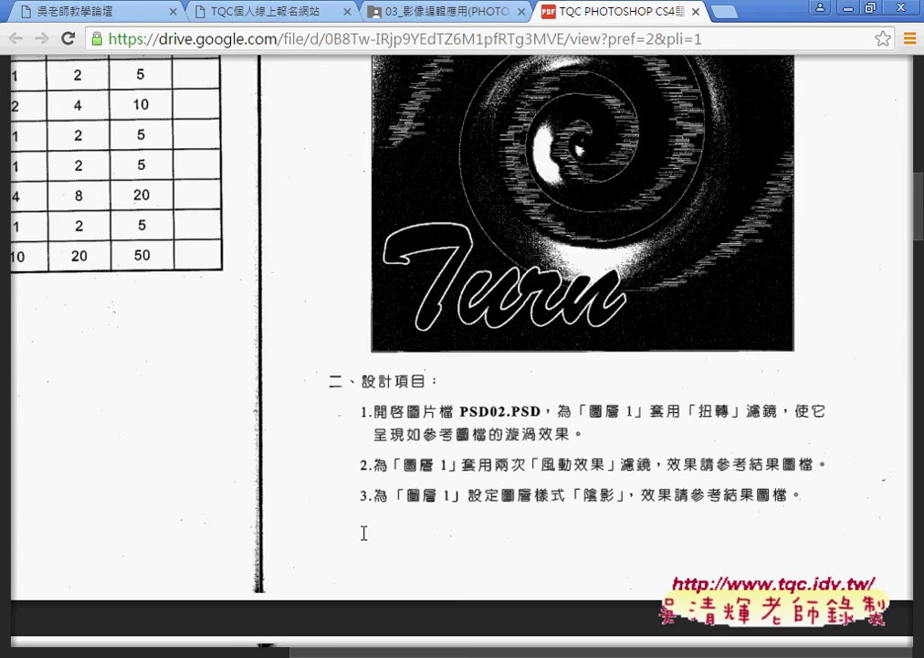
scroll(518, 367, down, 3)
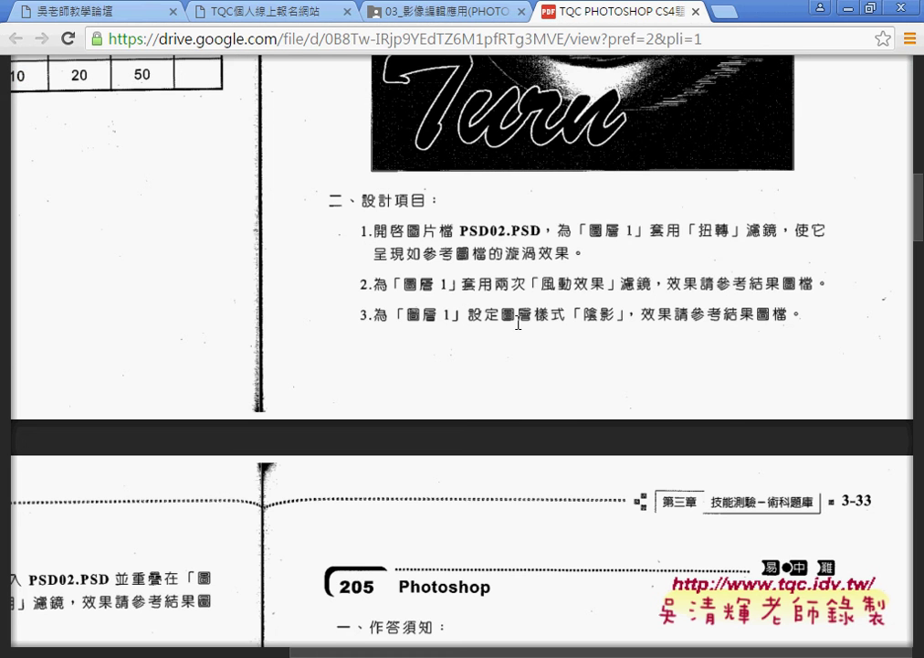
scroll(518, 324, up, 3)
key(alt+Tab)
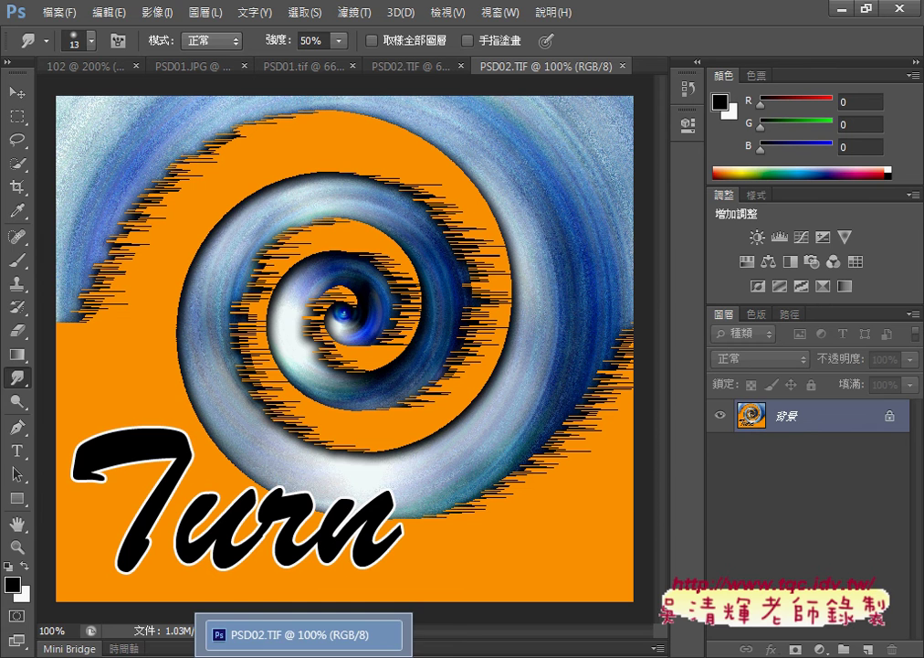
- Read design items 4 to 6 of task 204 in the browser PDF, then return to the Turn image in Photoshop
click(303, 656)
scroll(320, 592, down, 3)
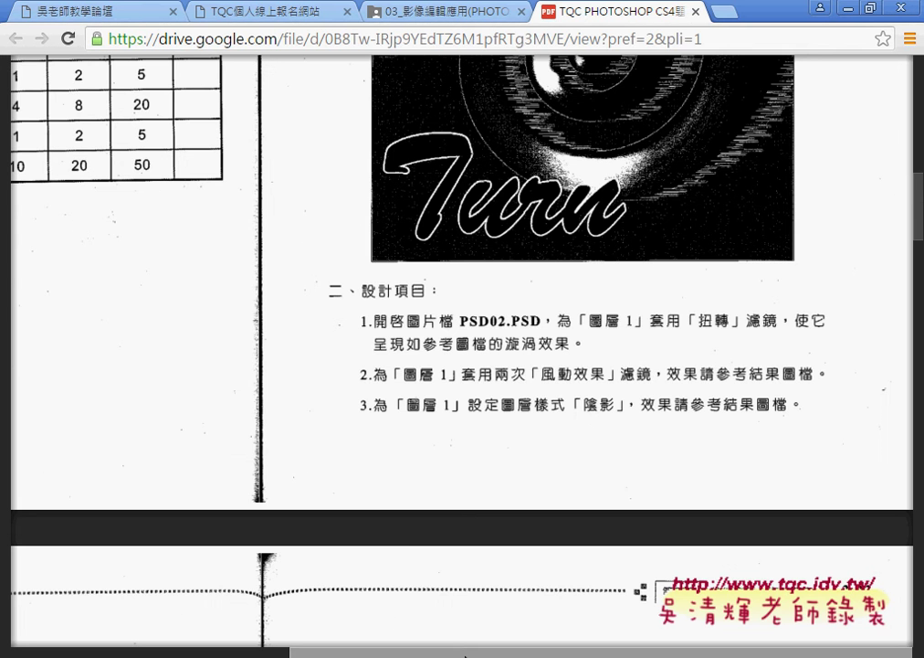
scroll(264, 345, down, 7)
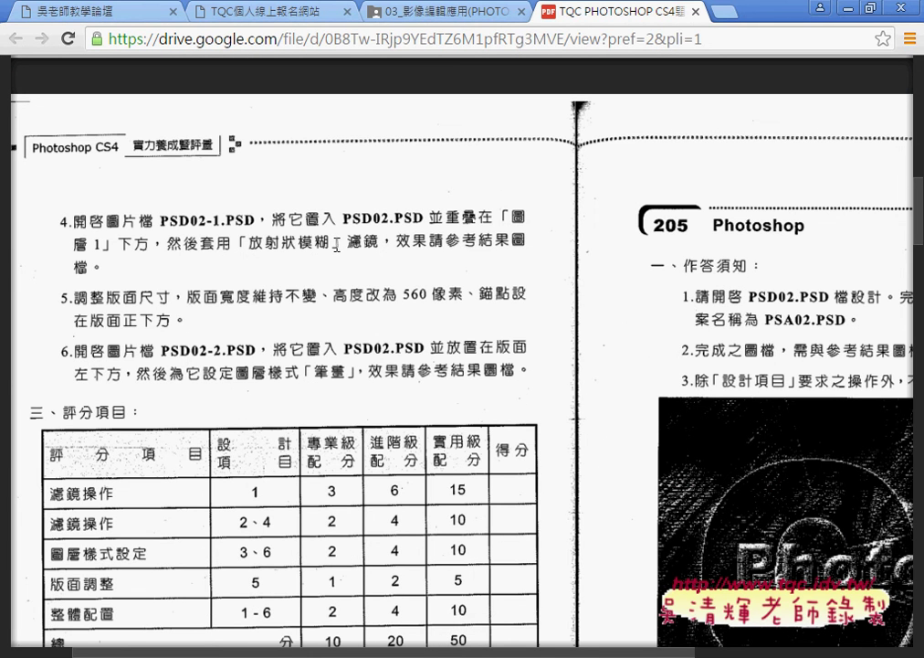
key(alt+Tab)
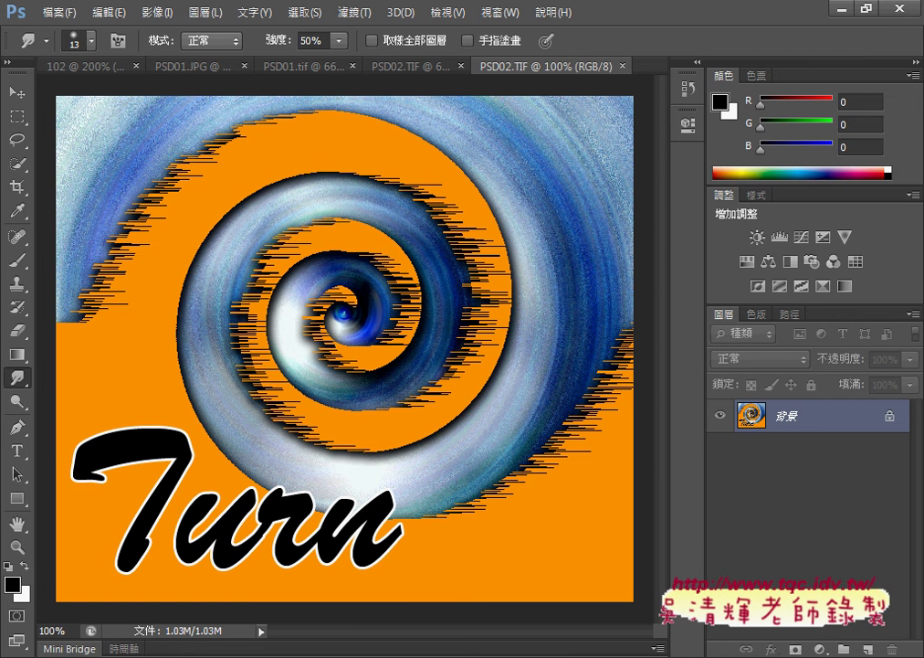
- Read the canvas size requirement in item 5 of task 204 in the browser PDF, then examine the Turn image's upper edge in Photoshop
key(alt+Tab)
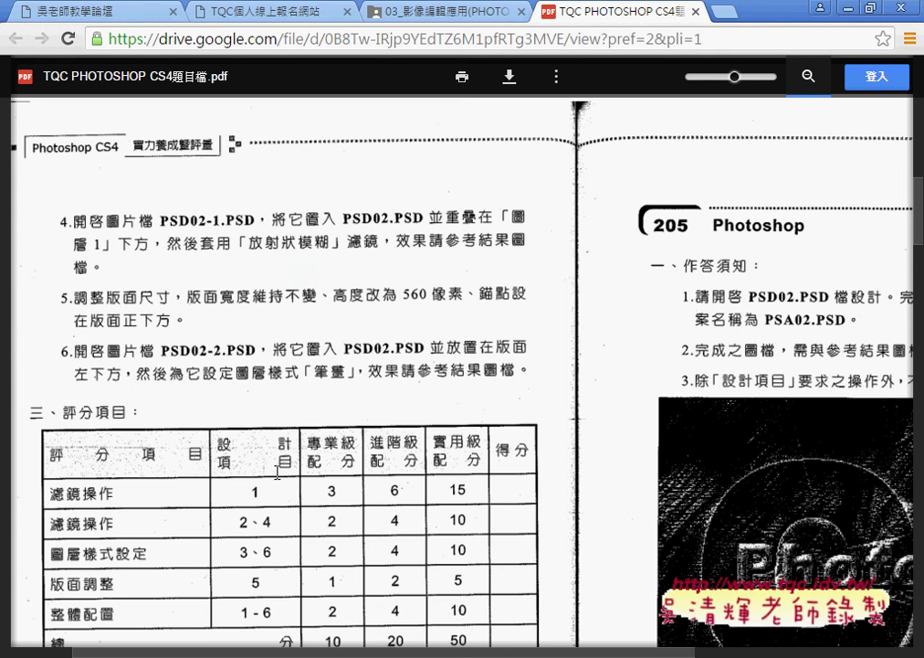
mouse_move(303, 654)
click(303, 634)
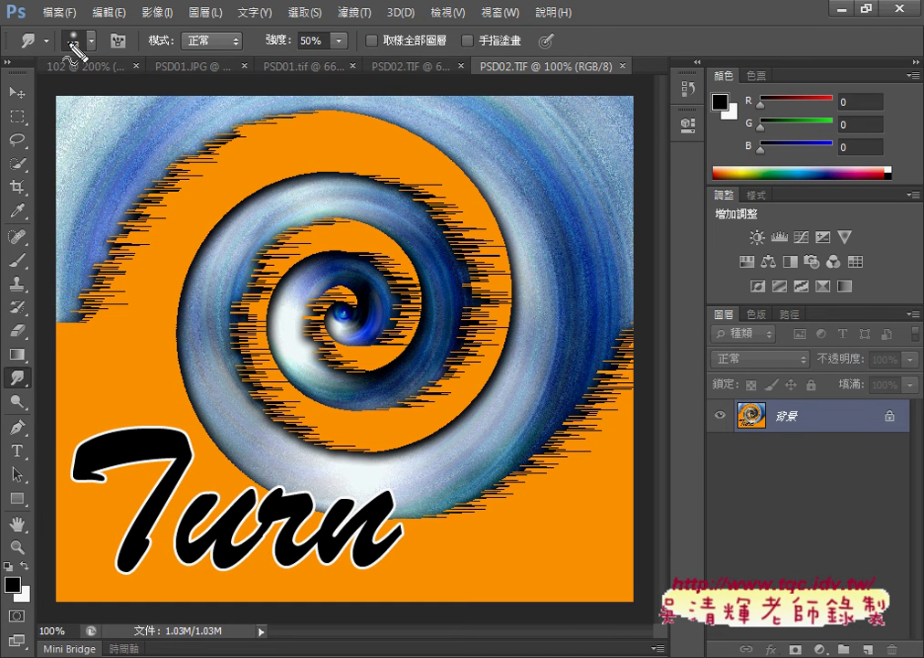
drag(57, 103, 55, 63)
mouse_move(60, 13)
mouse_down()
mouse_move(366, 9)
mouse_move(629, 41)
mouse_move(644, 95)
mouse_move(60, 95)
mouse_up()
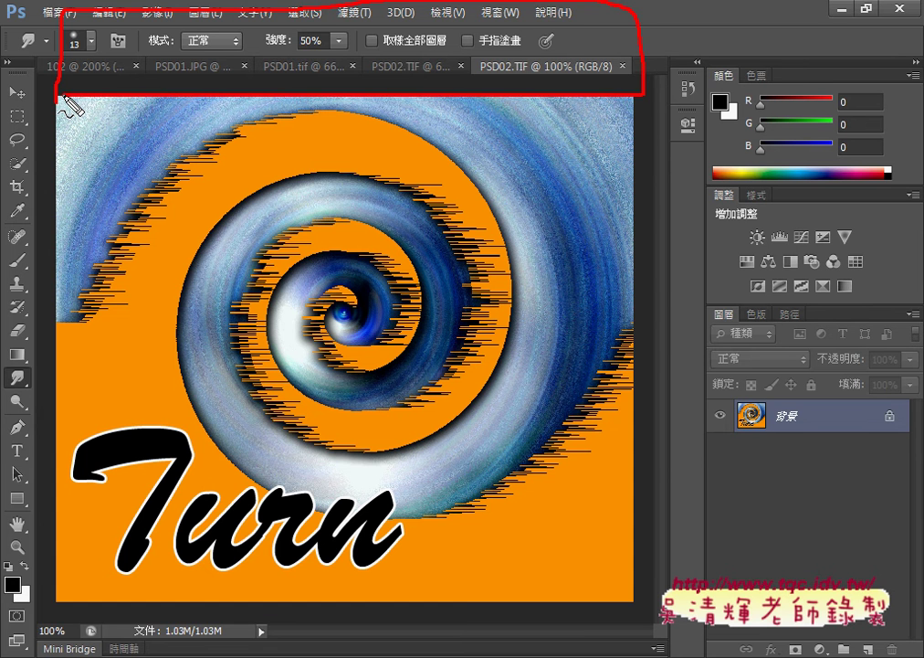
key(Escape)
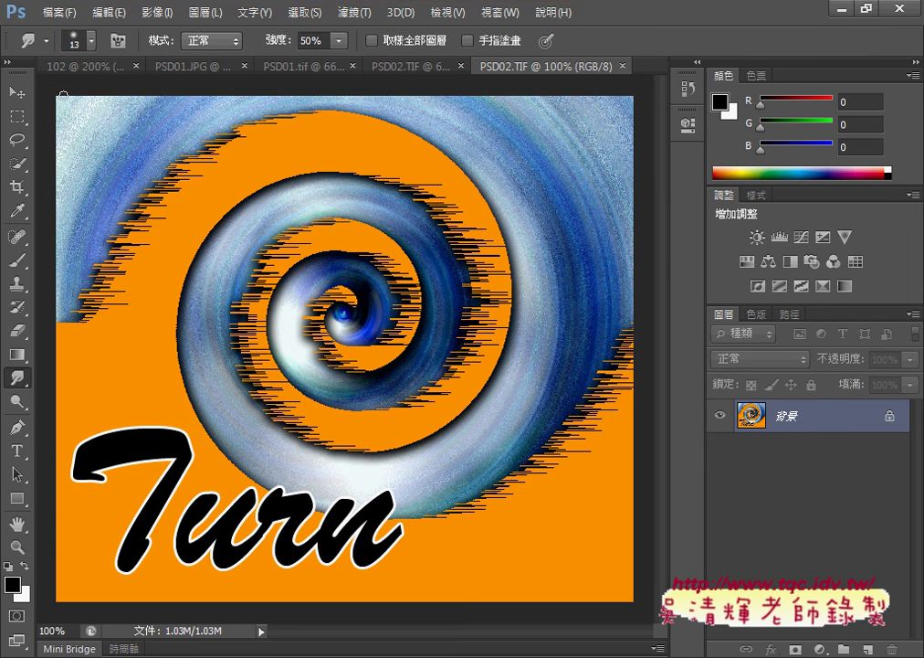
- Inspect the 版面尺寸 settings of the Turn image, including its height and anchor options, then close the dialog without changes
click(157, 13)
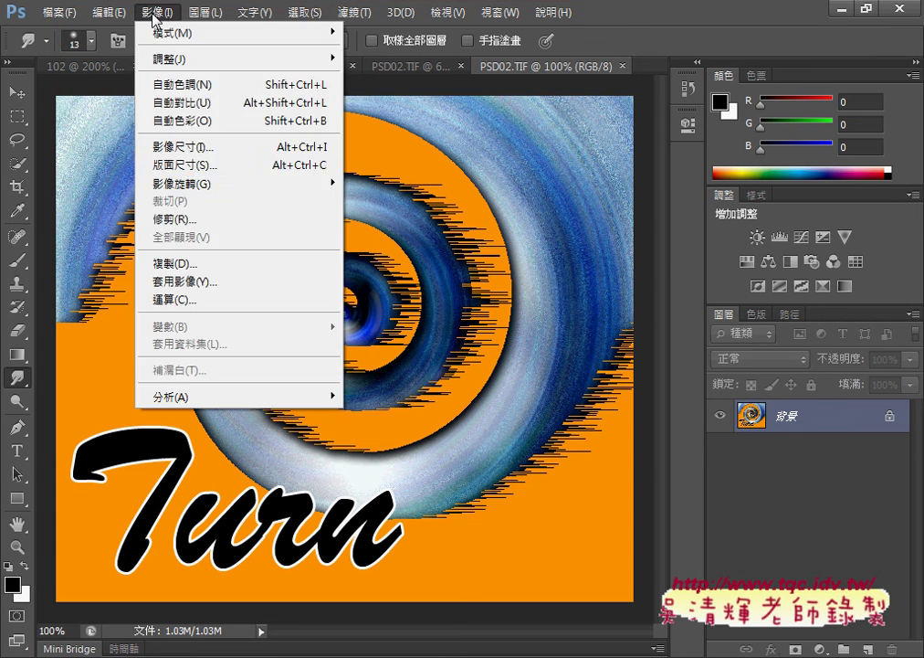
click(189, 166)
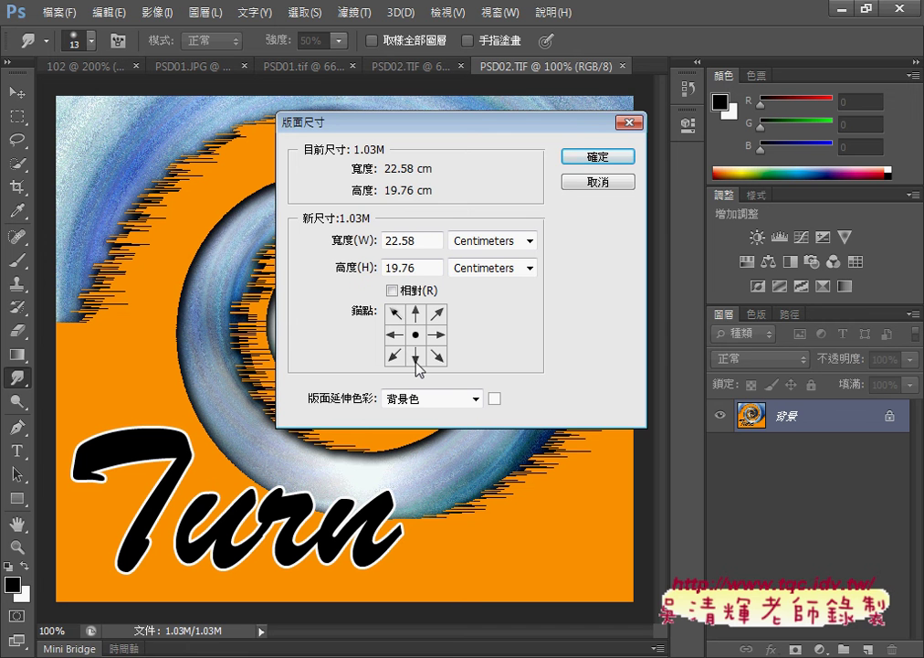
key(Return)
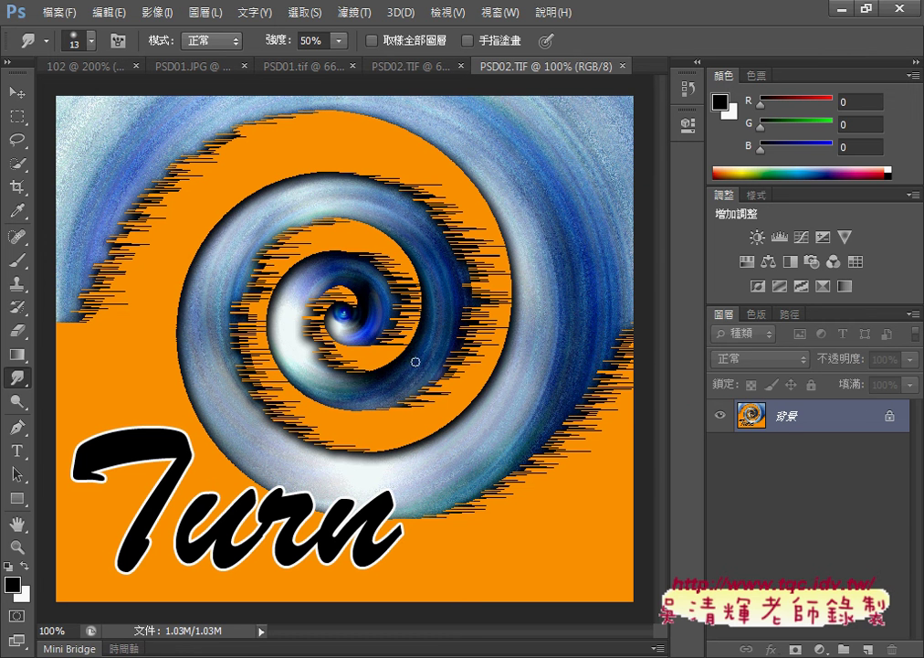
- Read the 筆畫 layer style requirement in item 6 of the browser PDF, then examine the Turn lettering in Photoshop
key(alt+Tab)
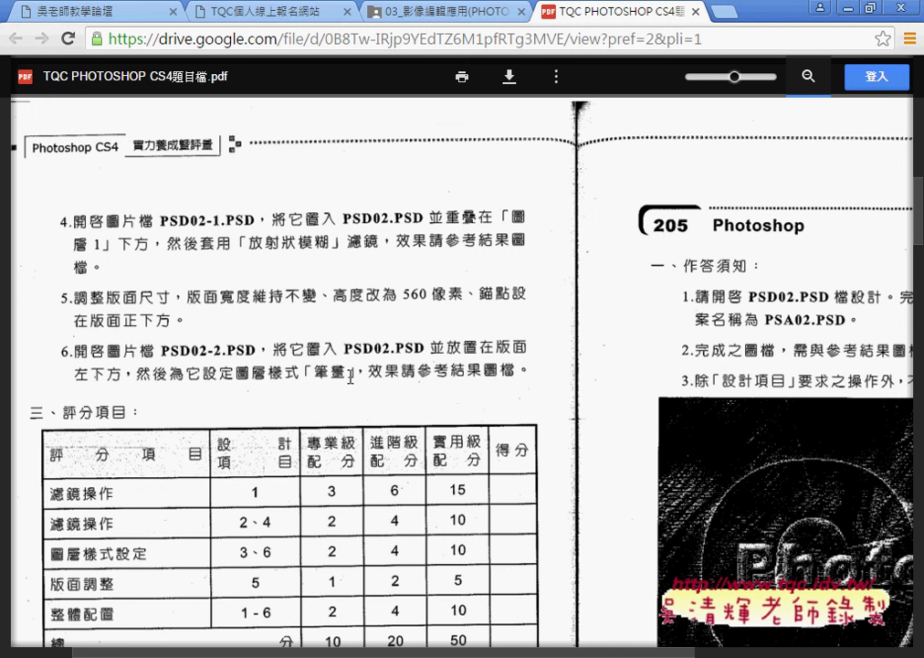
key(alt+Tab)
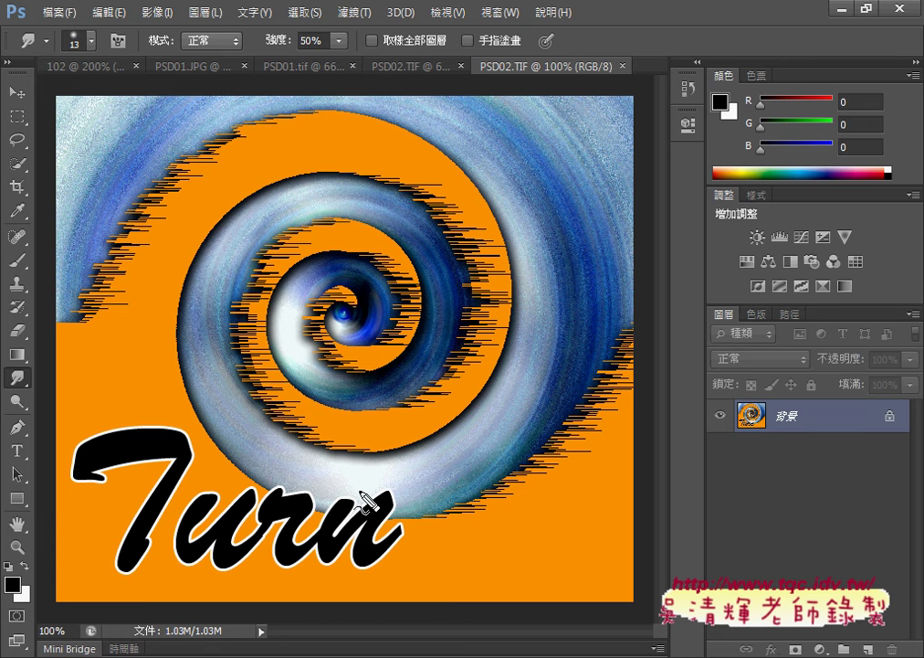
mouse_move(751, 391)
mouse_down()
mouse_move(738, 421)
mouse_move(774, 388)
mouse_move(763, 447)
mouse_up()
mouse_move(687, 477)
mouse_down()
mouse_move(730, 426)
mouse_move(728, 442)
mouse_up()
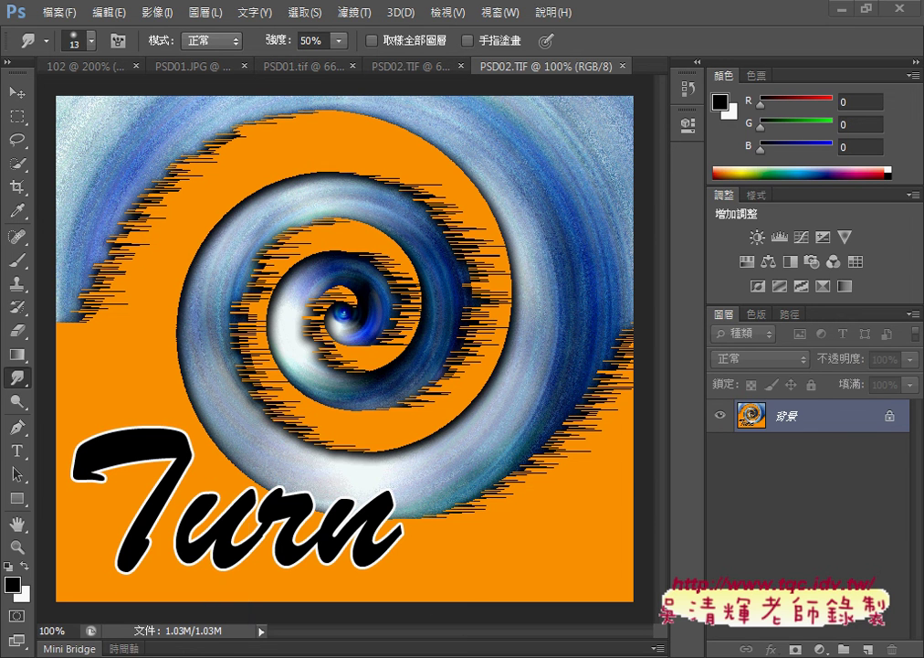
- Open PSD02-1.PSD and PSD02-2.PSD from the 204 folder in Photoshop
click(155, 607)
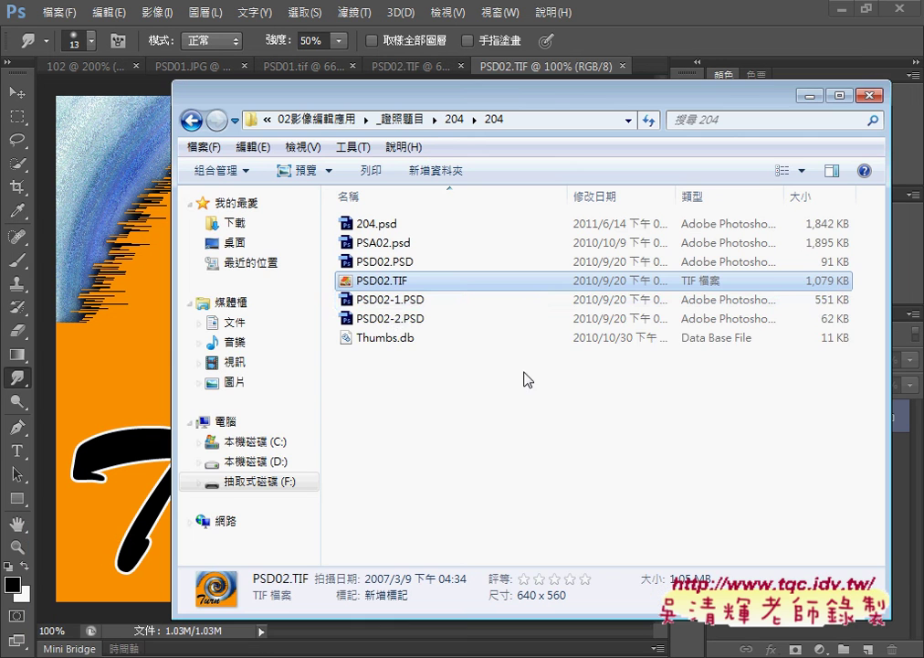
click(391, 302)
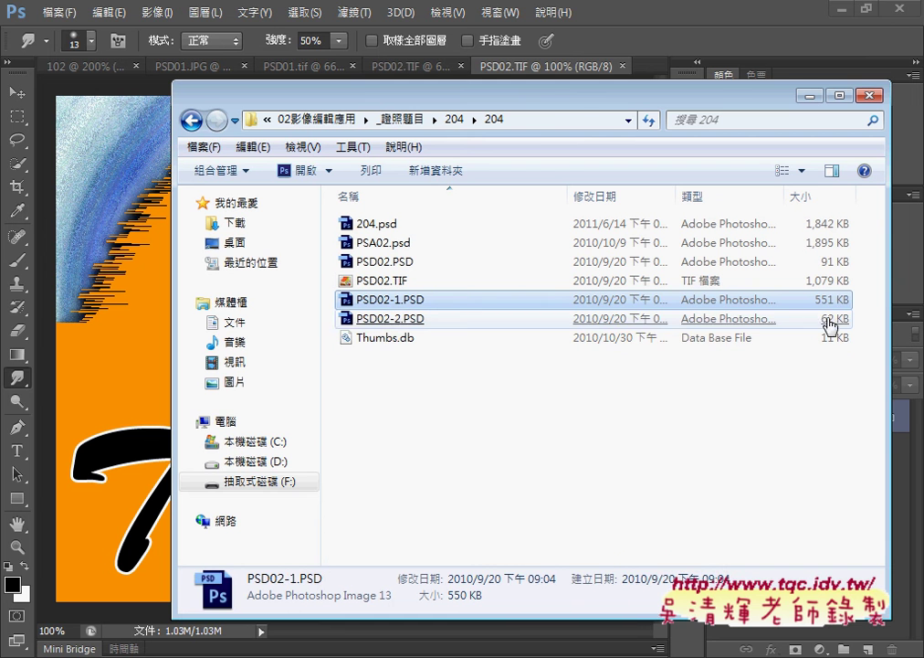
drag(873, 305, 511, 319)
drag(428, 308, 350, 70)
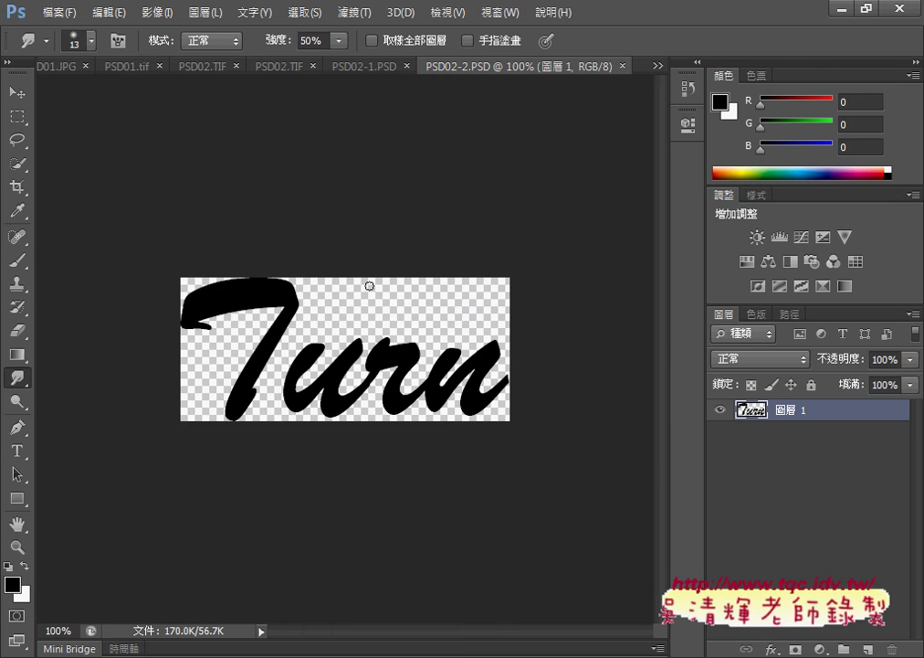
- Apply a 筆畫 layer style with white (#ffffff) as its color to 圖層 1 of PSD02-2.PSD
double_click(745, 413)
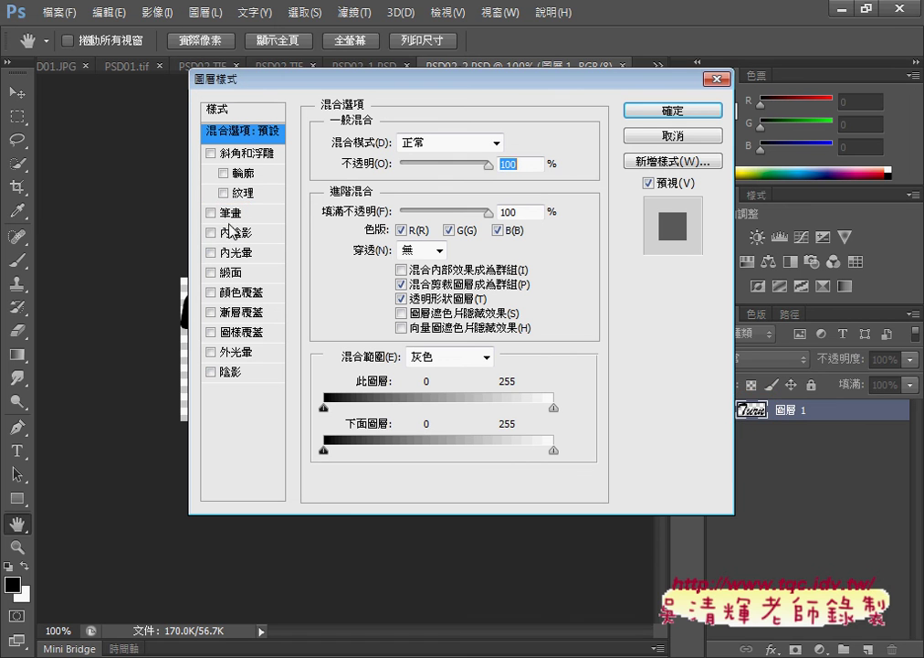
click(211, 214)
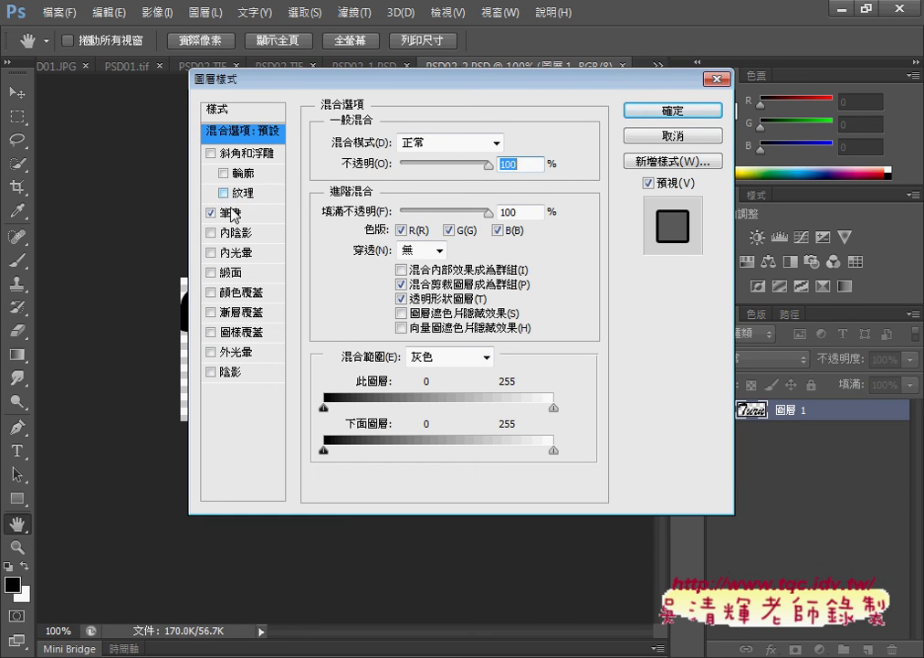
click(249, 218)
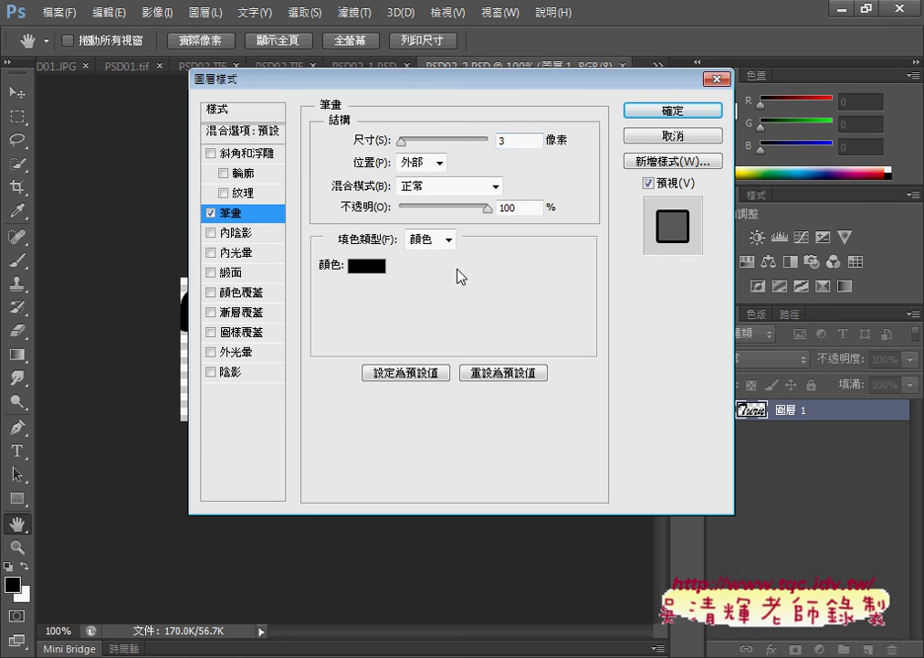
click(380, 270)
drag(347, 256, 166, 118)
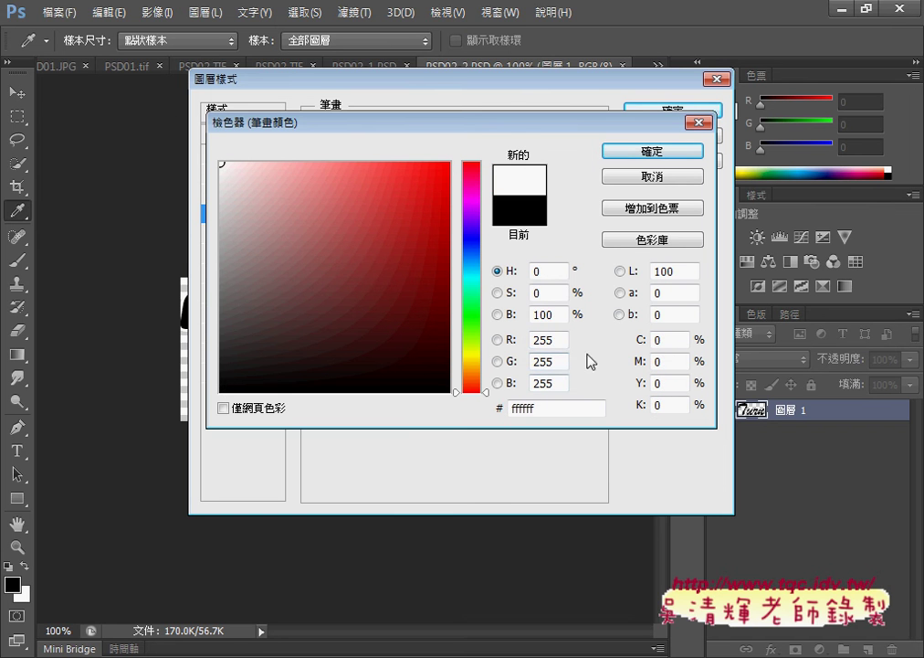
click(645, 151)
mouse_move(466, 89)
mouse_down()
mouse_move(705, 113)
mouse_move(594, 117)
mouse_up()
click(777, 134)
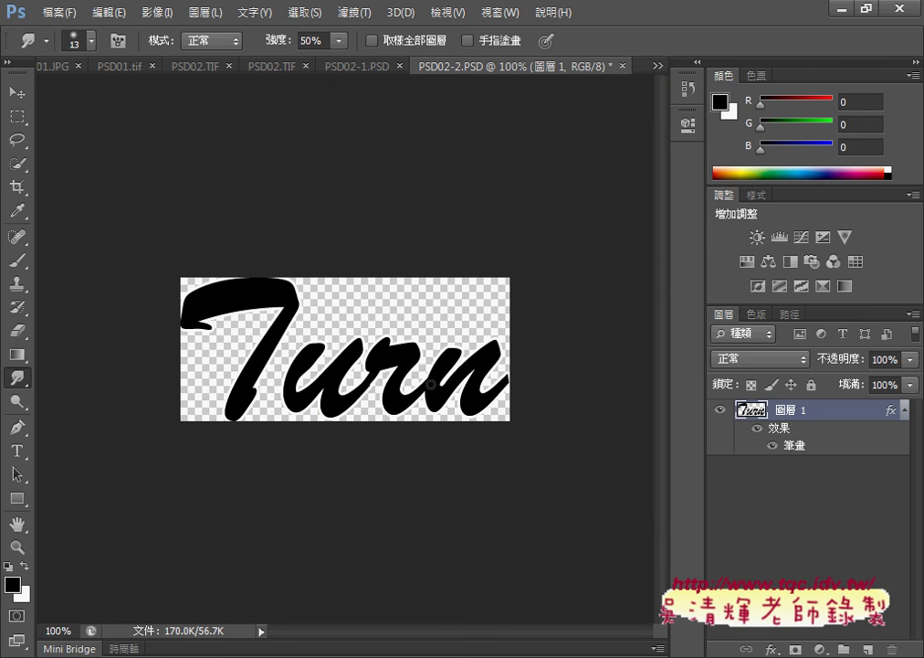
- Duplicate 圖層 1 with its stroke effect from PSD02-2.PSD into the document PSD02-1.PSD
right_click(805, 414)
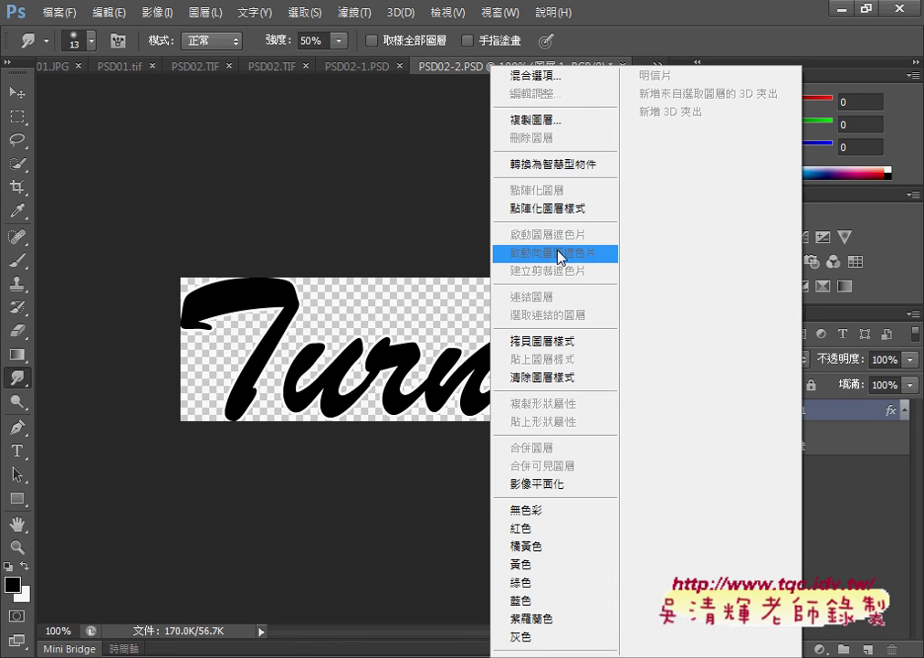
click(576, 121)
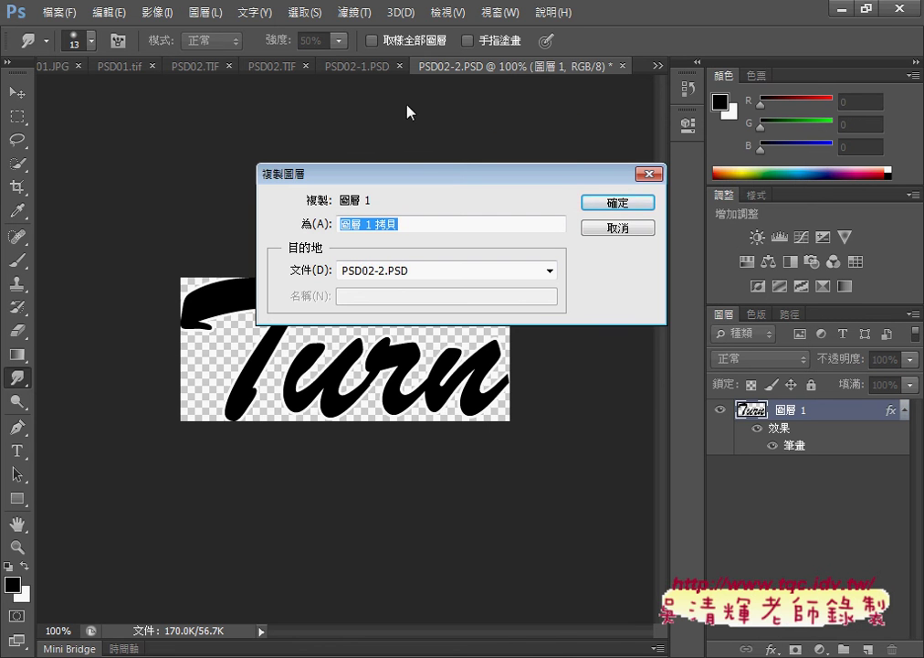
click(399, 272)
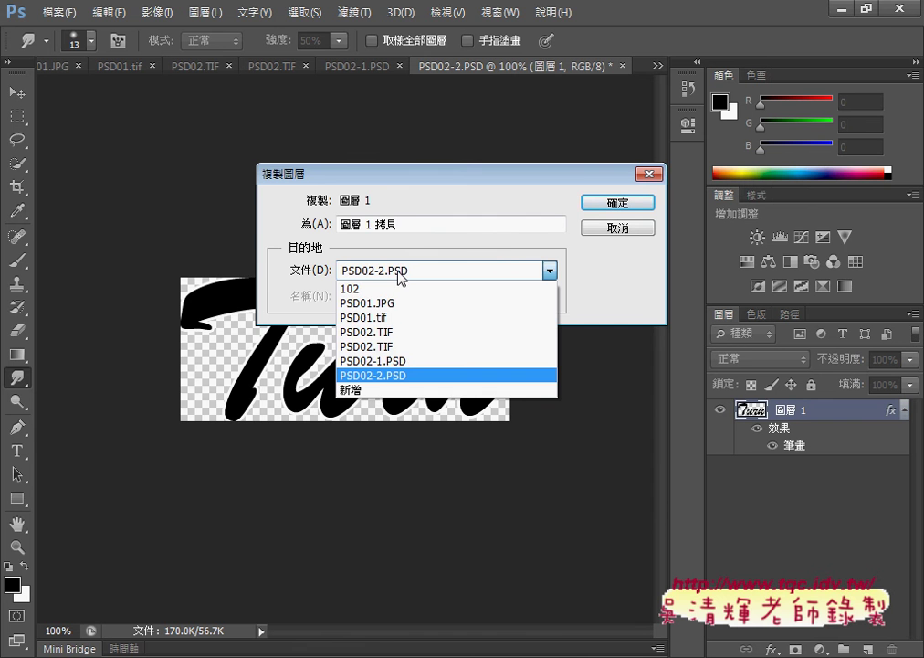
click(401, 361)
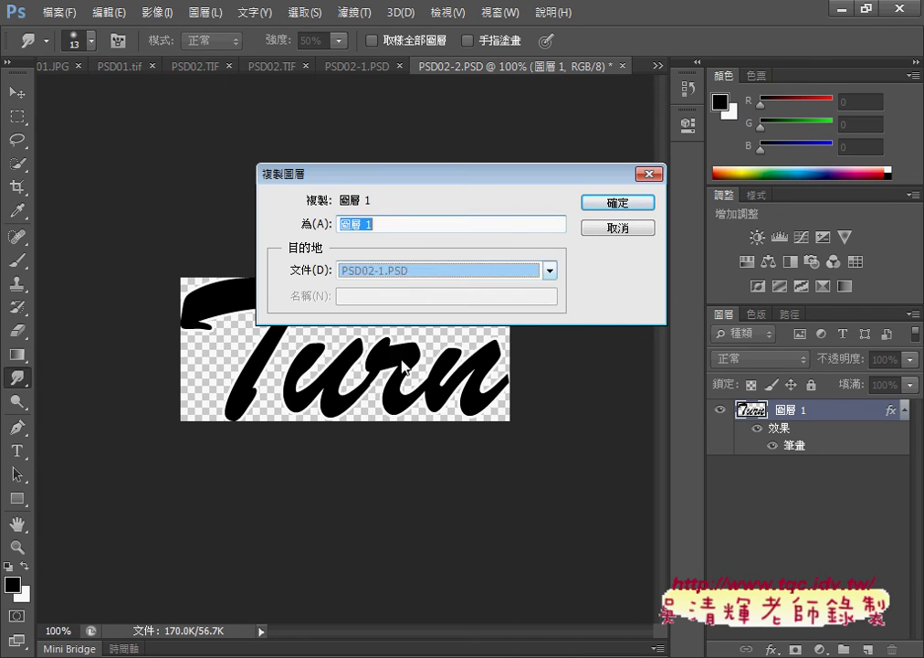
click(609, 202)
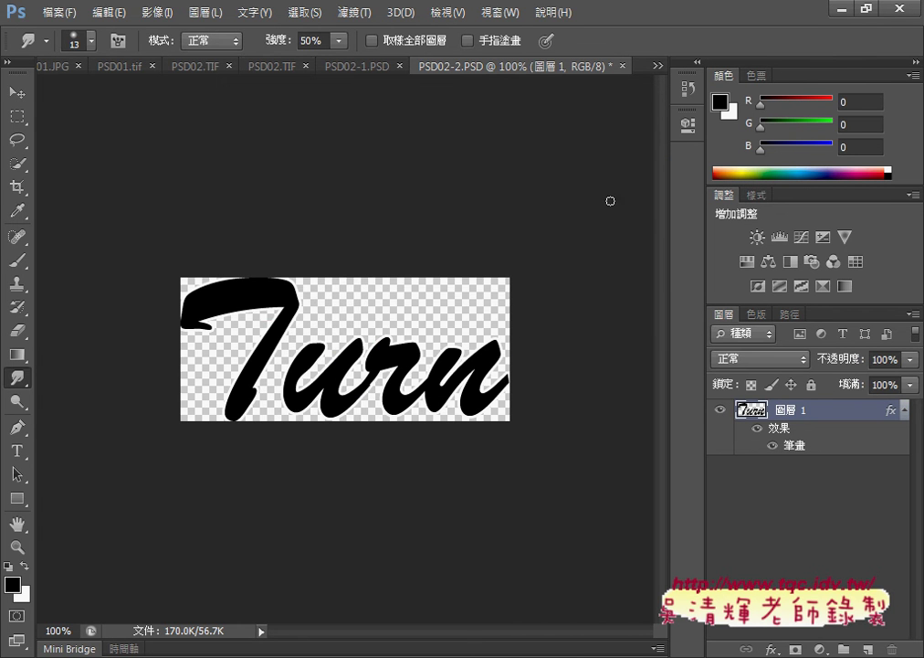
- Glance at the reference image PSD02.TIF, then move the Turn lettering in PSD02-1.PSD down to the lower part of the tulip picture
click(285, 71)
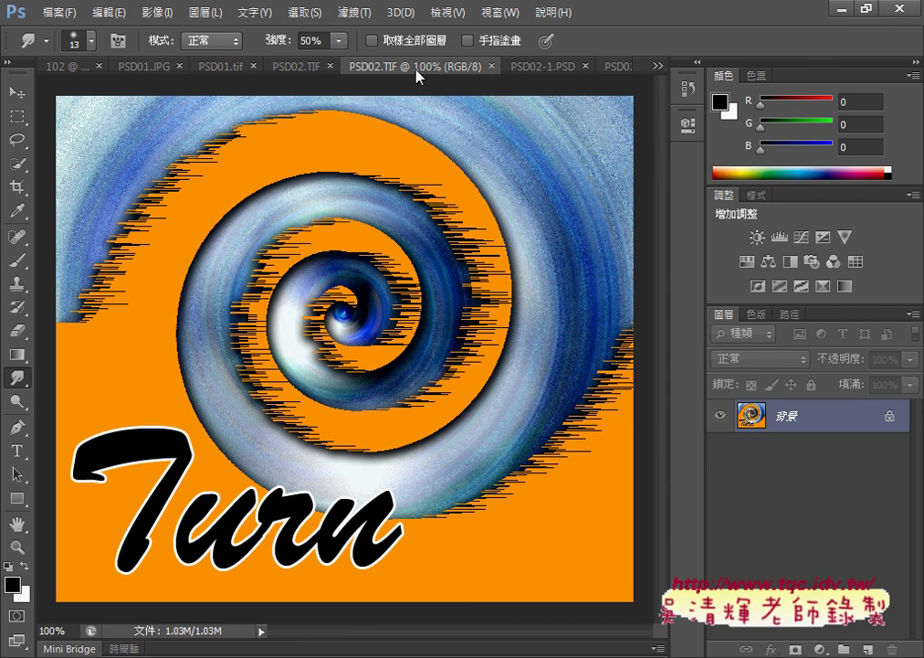
click(553, 66)
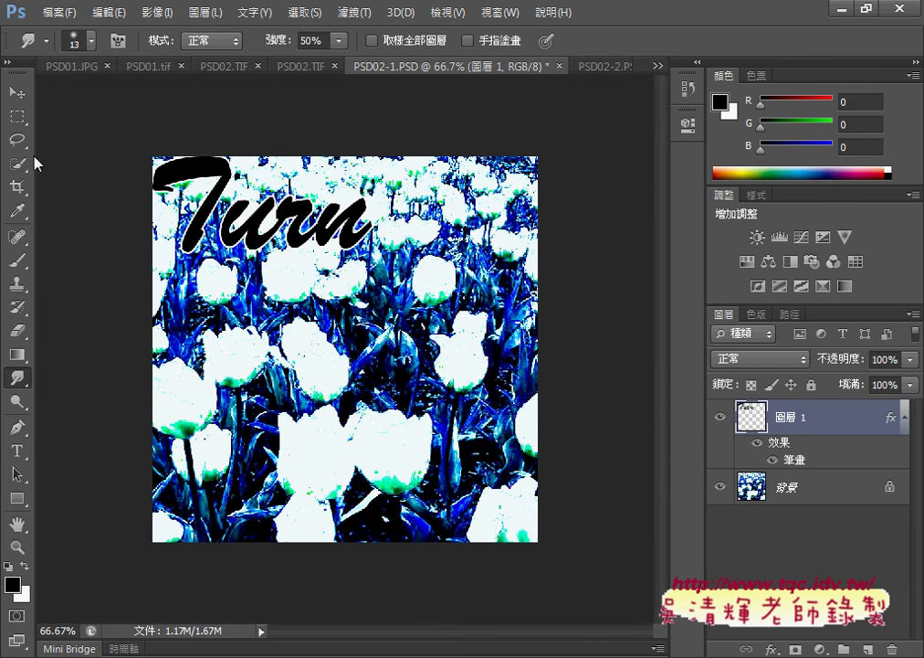
click(17, 92)
drag(244, 235, 277, 426)
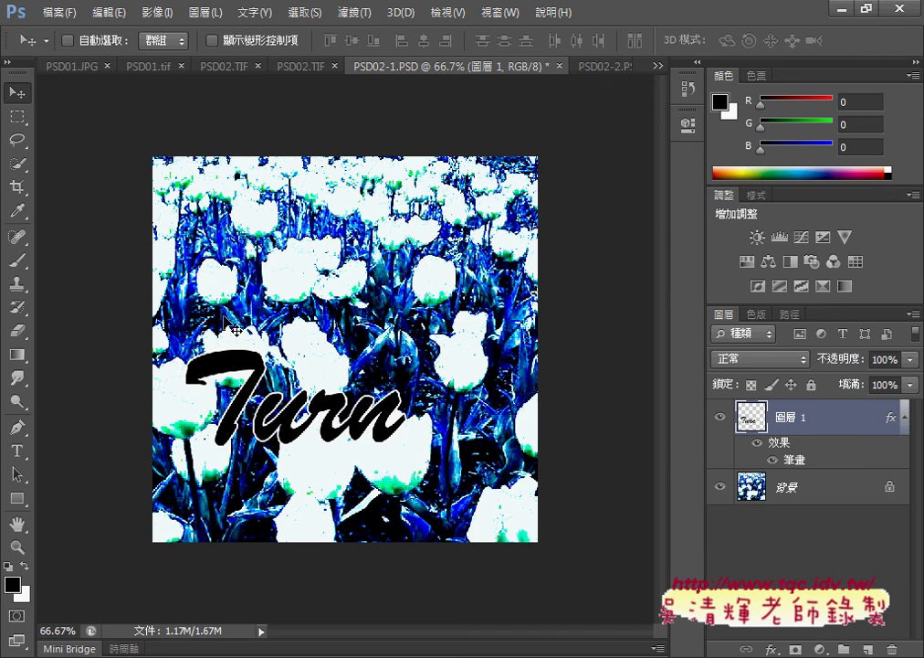
- Examine the Turn lettering in the reference image PSD02.TIF, then return to task 204's design items in the browser PDF
click(283, 79)
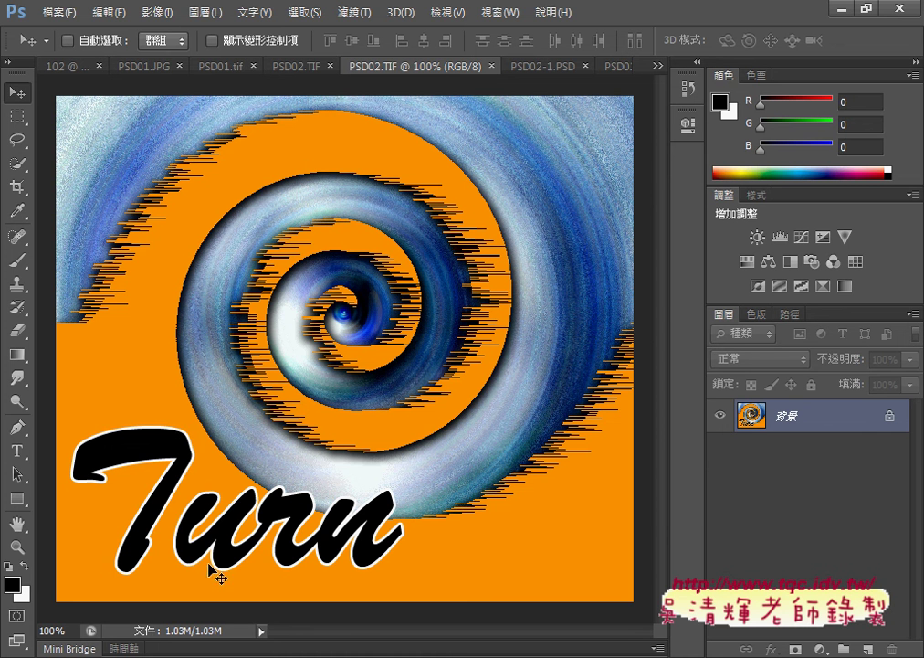
click(246, 656)
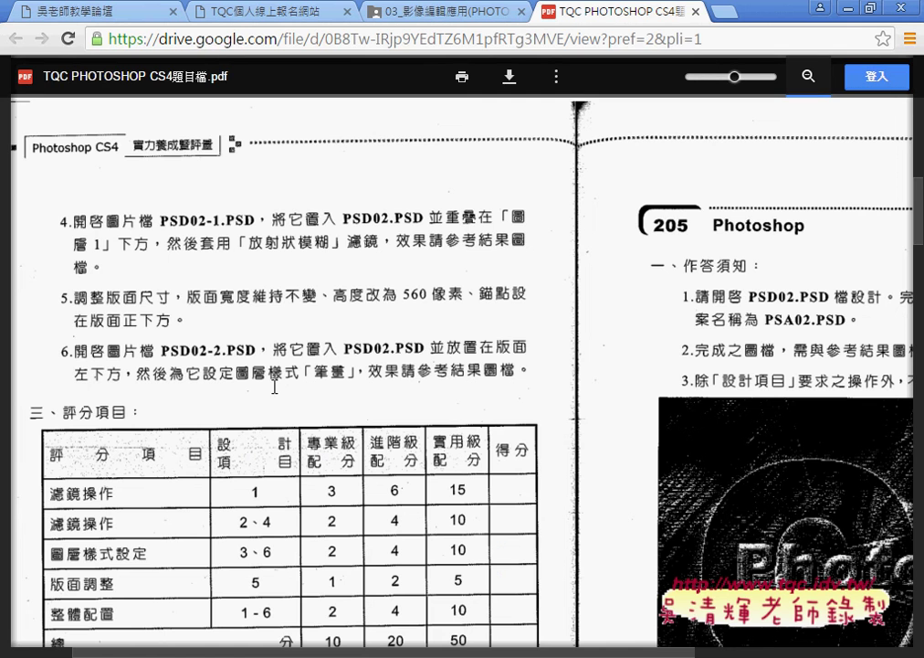